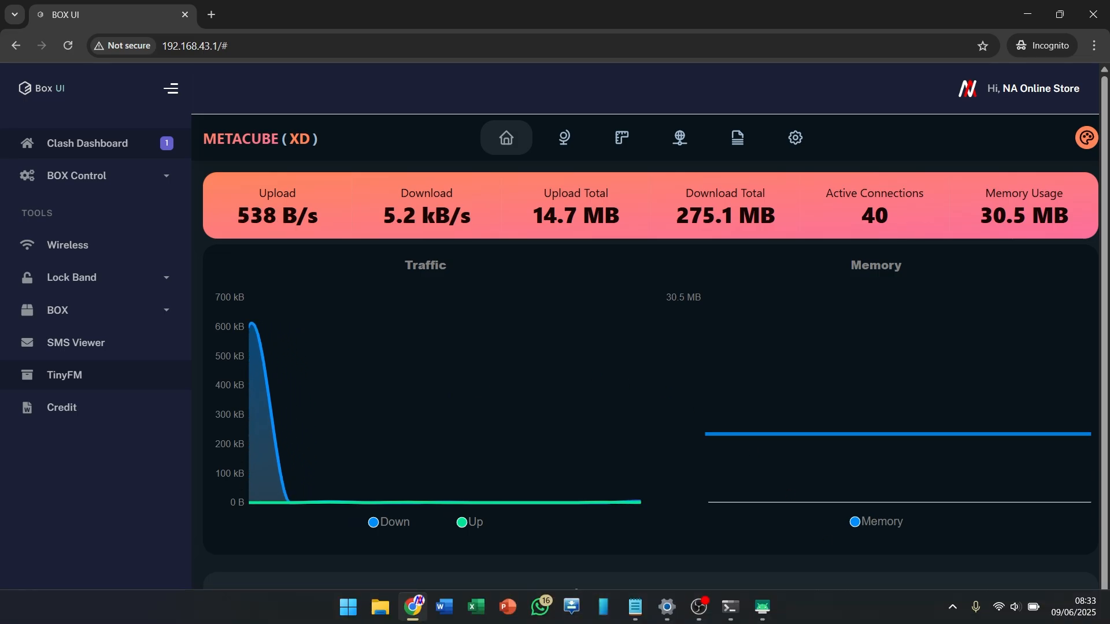
Open the Langkah Update notes in Notepad and review the first steps, including getting the download and access codes.
{"action": "left_click", "coordinate": [640, 614]}
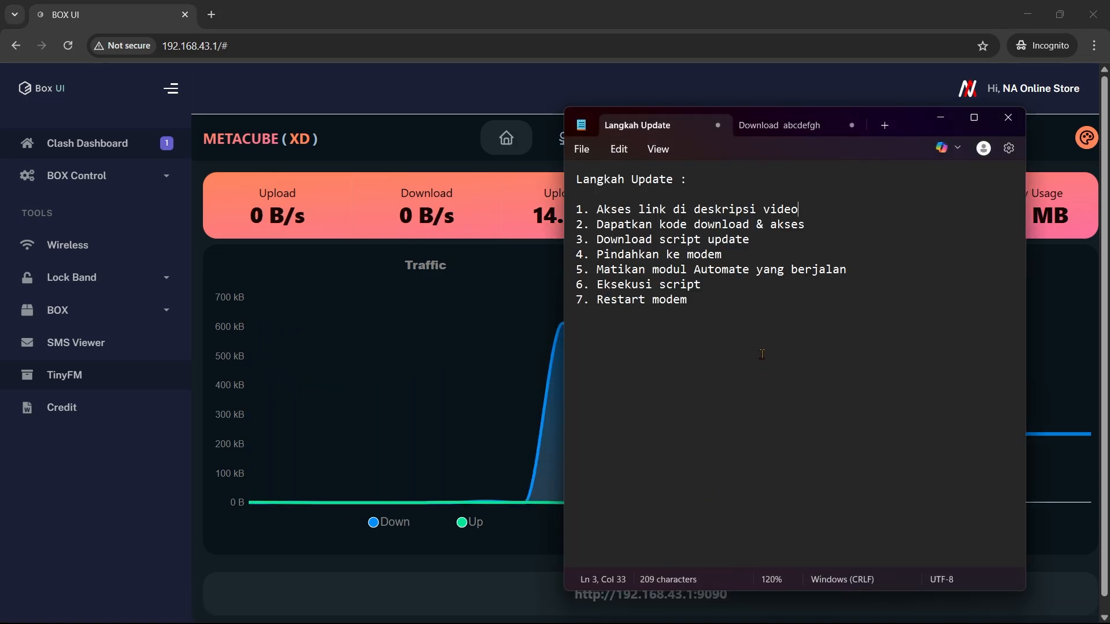
{"action": "left_click", "coordinate": [819, 228]}
{"action": "left_click_drag", "start_coordinate": [815, 225], "coordinate": [599, 232]}
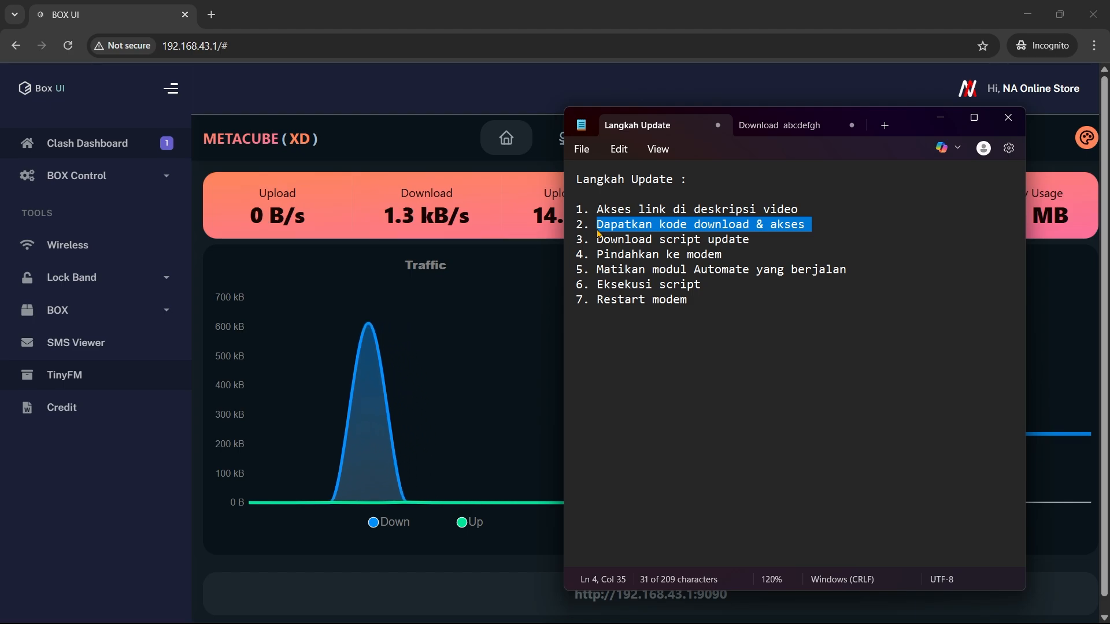
{"action": "left_click", "coordinate": [841, 223]}
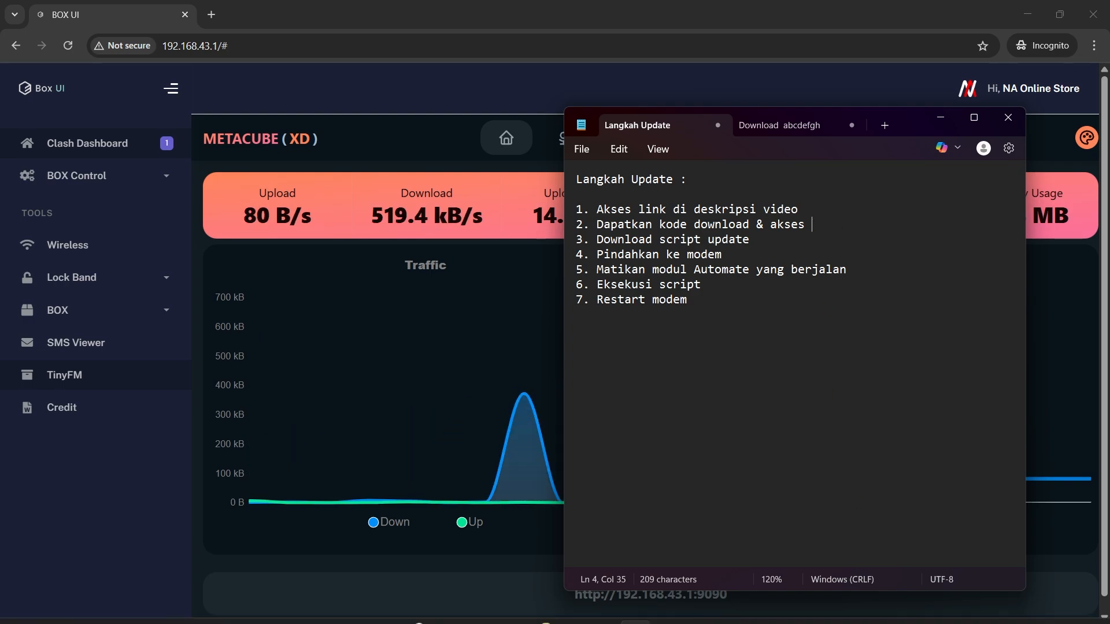
{"action": "mouse_move", "coordinate": [847, 598]}
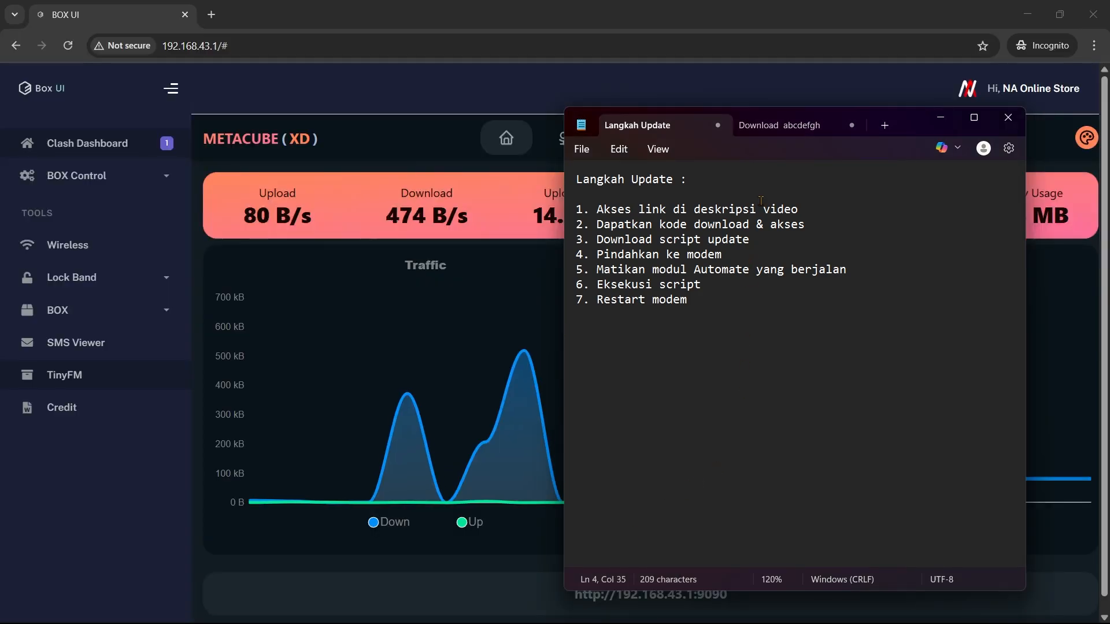
Review the download code and the access code recorded in the other Notepad note.
{"action": "left_click", "coordinate": [779, 125]}
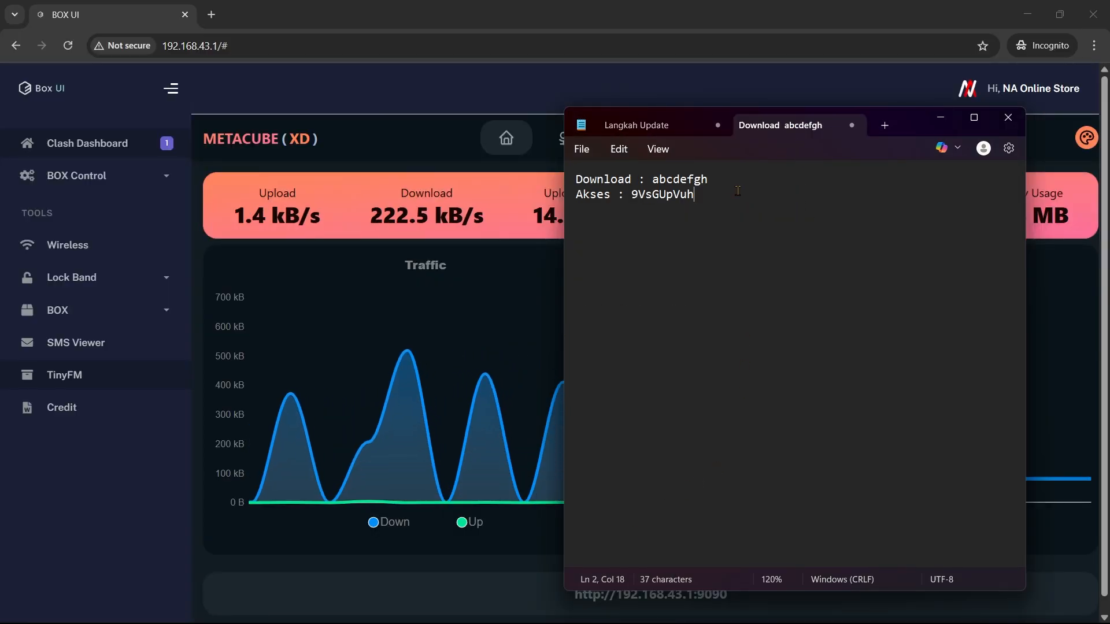
{"action": "left_click_drag", "start_coordinate": [645, 179], "coordinate": [626, 195]}
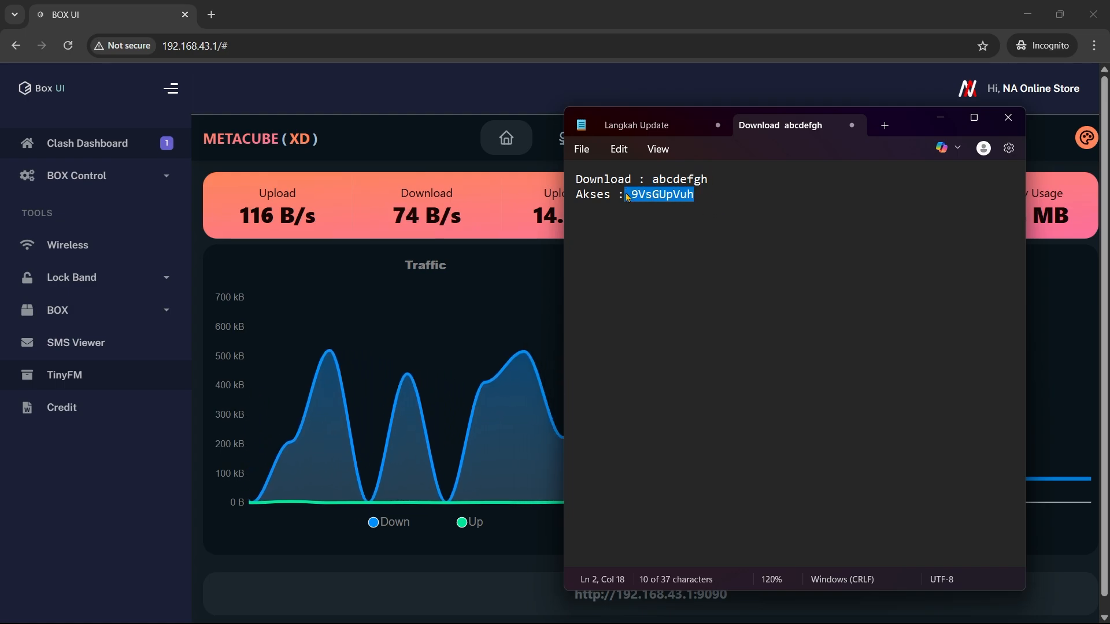
{"action": "left_click_drag", "start_coordinate": [714, 177], "coordinate": [653, 174]}
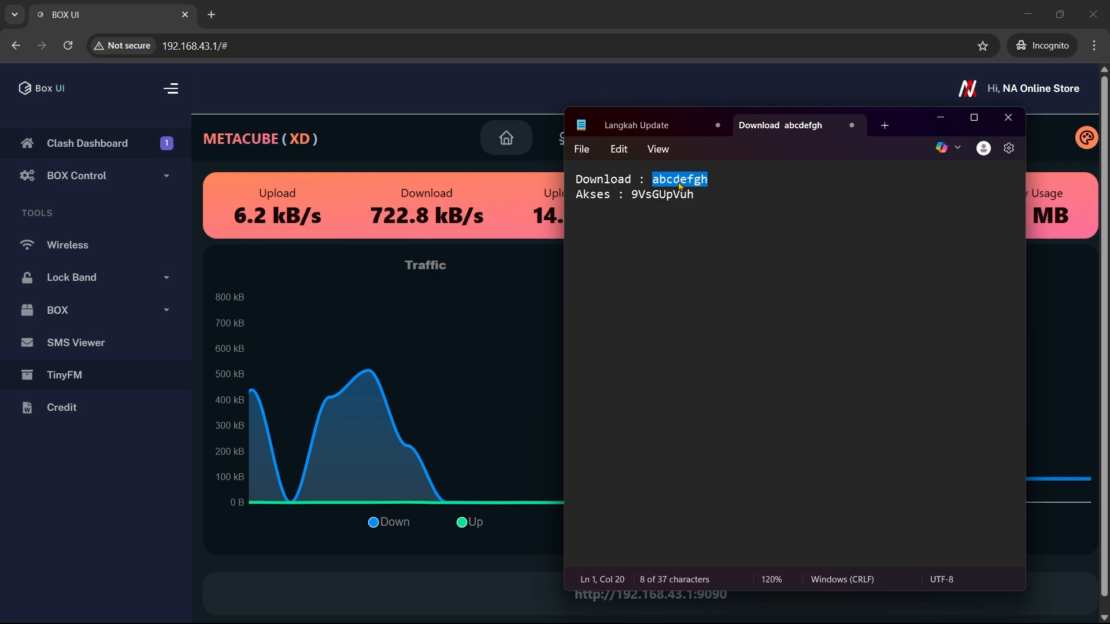
{"action": "left_click_drag", "start_coordinate": [698, 195], "coordinate": [633, 195]}
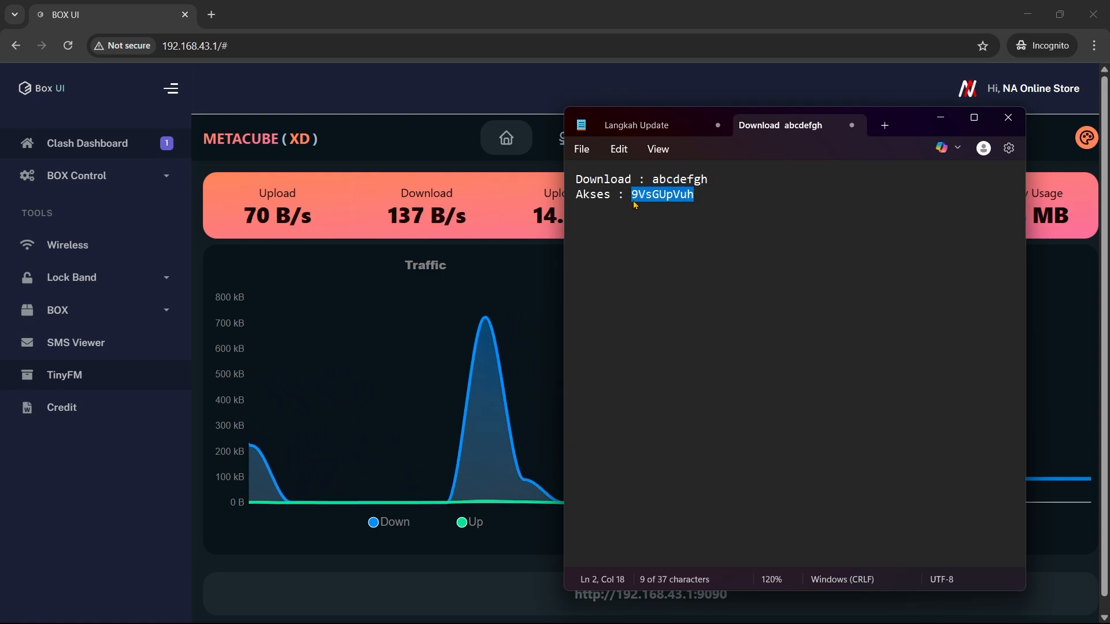
{"action": "left_click", "coordinate": [635, 203]}
Return to the Langkah Update notes, review the step about moving the script to the modem, and minimize Notepad.
{"action": "left_click", "coordinate": [636, 124]}
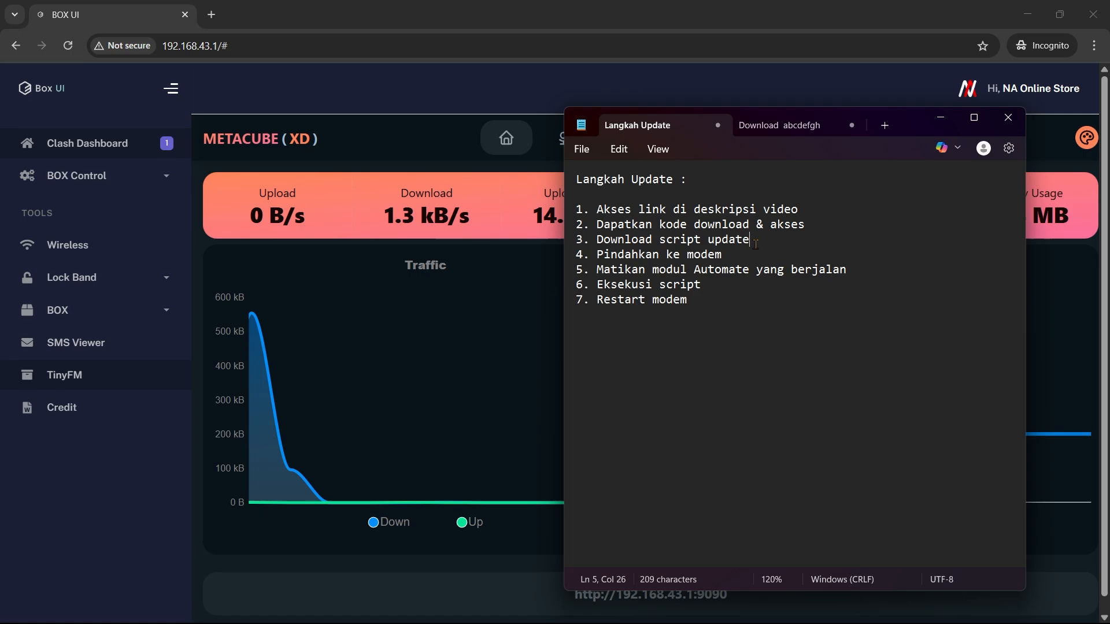
{"action": "left_click_drag", "start_coordinate": [735, 254], "coordinate": [602, 257]}
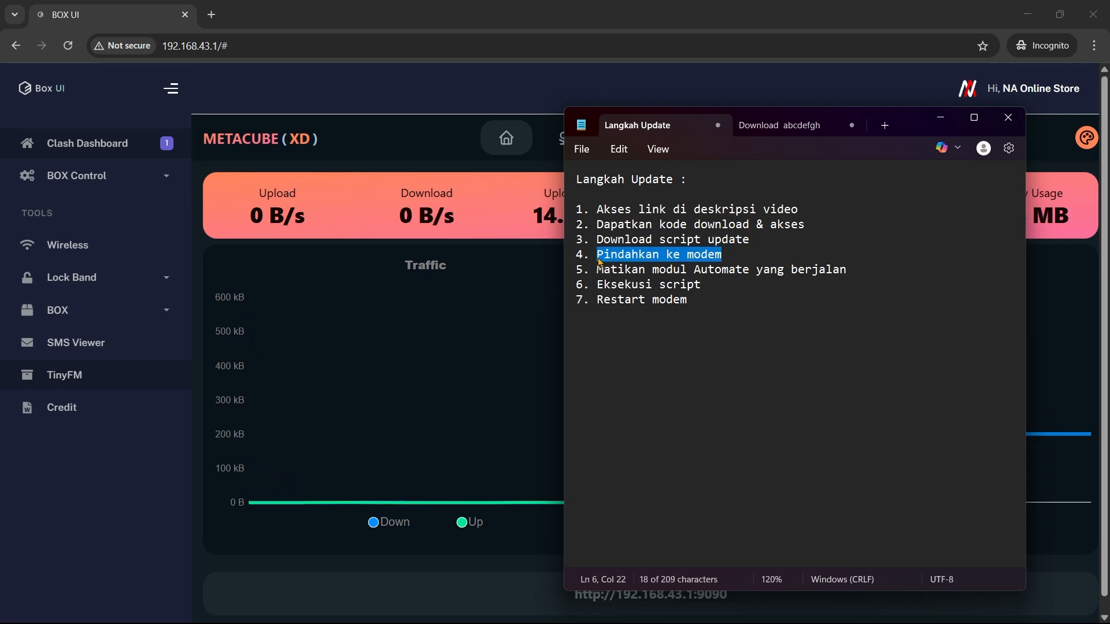
{"action": "left_click", "coordinate": [738, 252]}
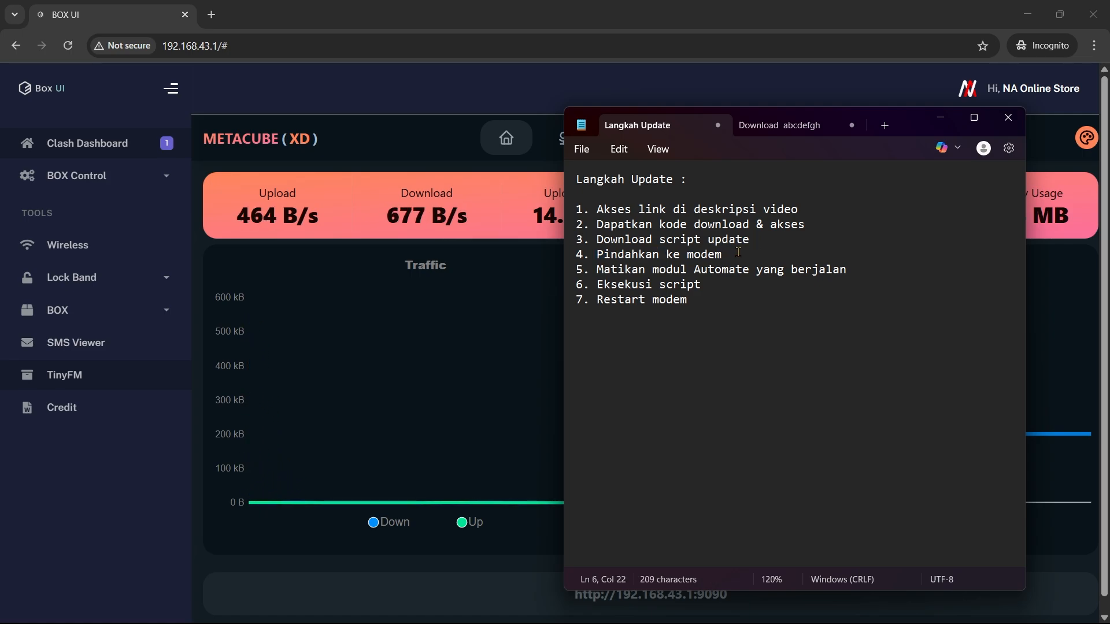
{"action": "left_click", "coordinate": [940, 117]}
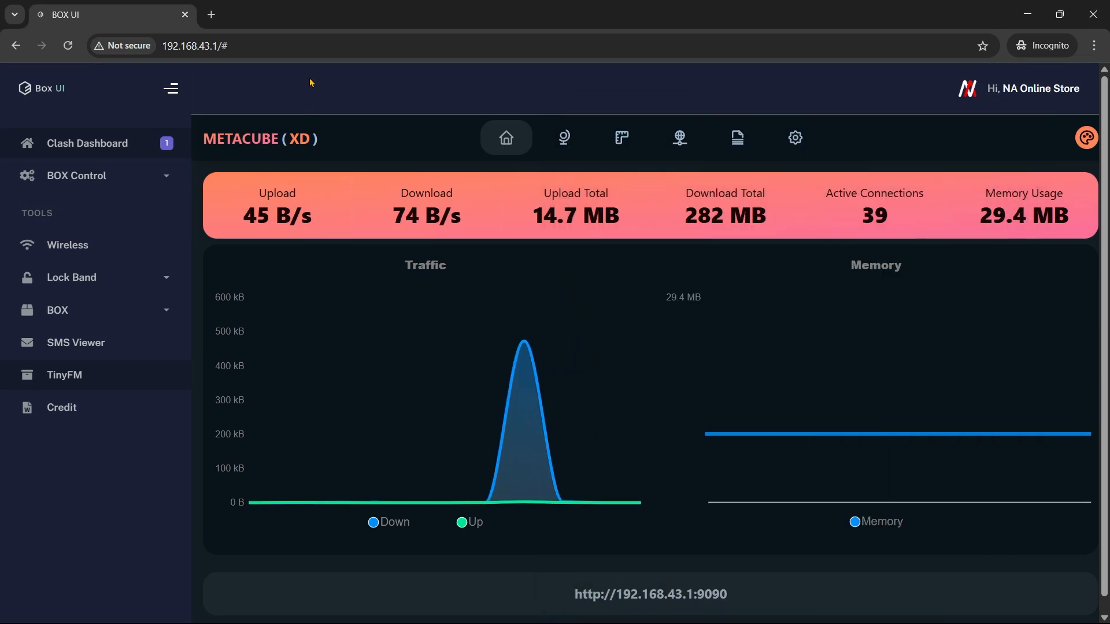
Open the TinyFM file manager in Box UI and check the mirrored SM-J111F phone screen.
{"action": "left_click", "coordinate": [76, 375]}
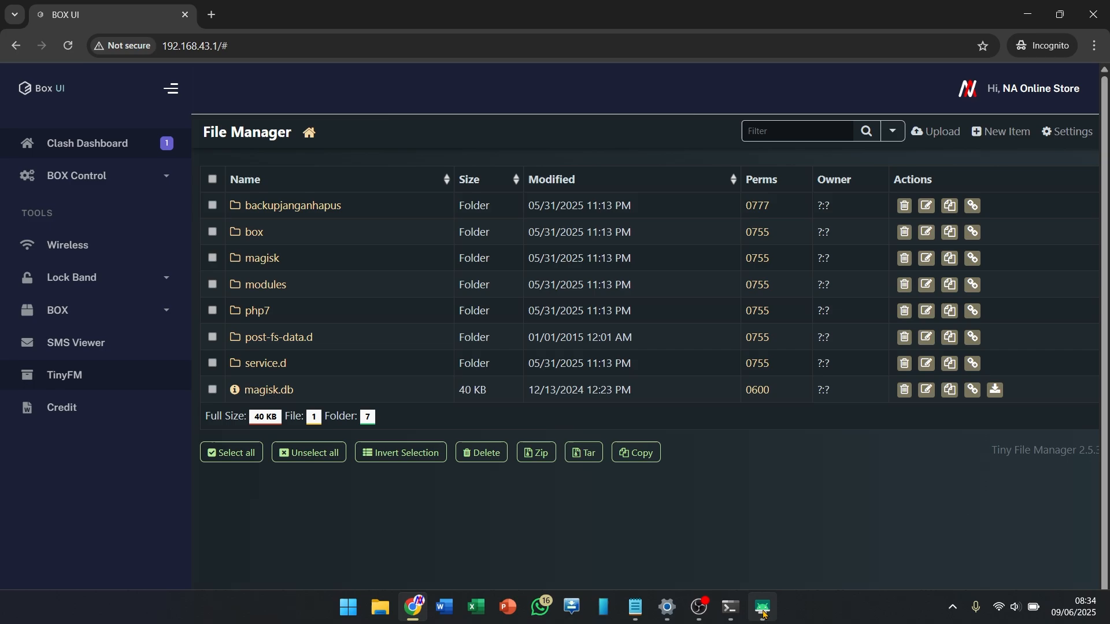
{"action": "left_click", "coordinate": [764, 619]}
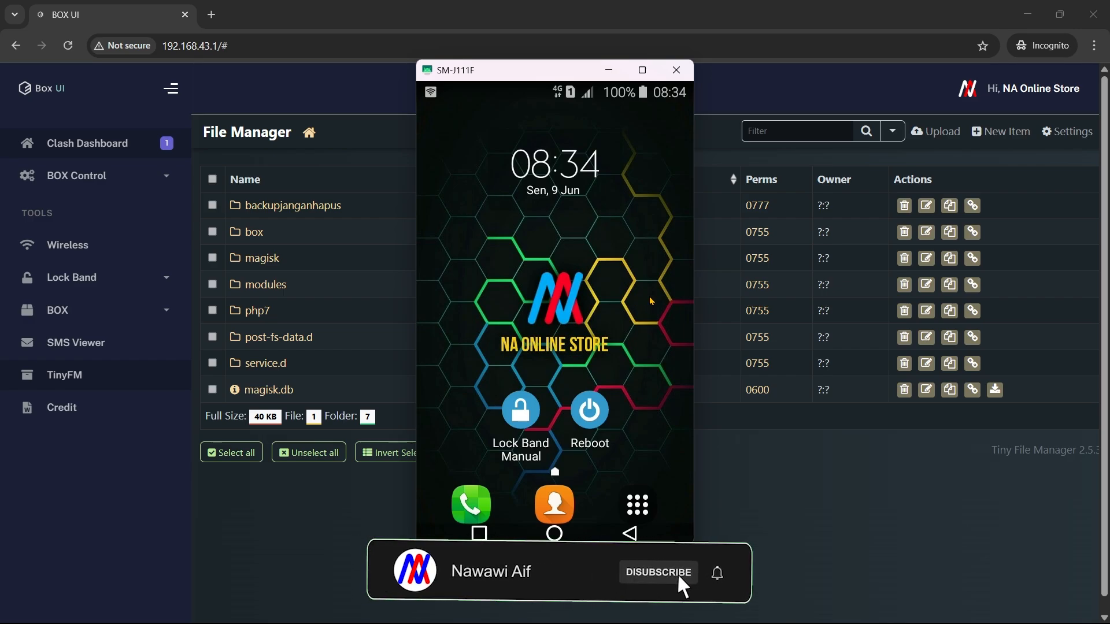
{"action": "left_click", "coordinate": [849, 502]}
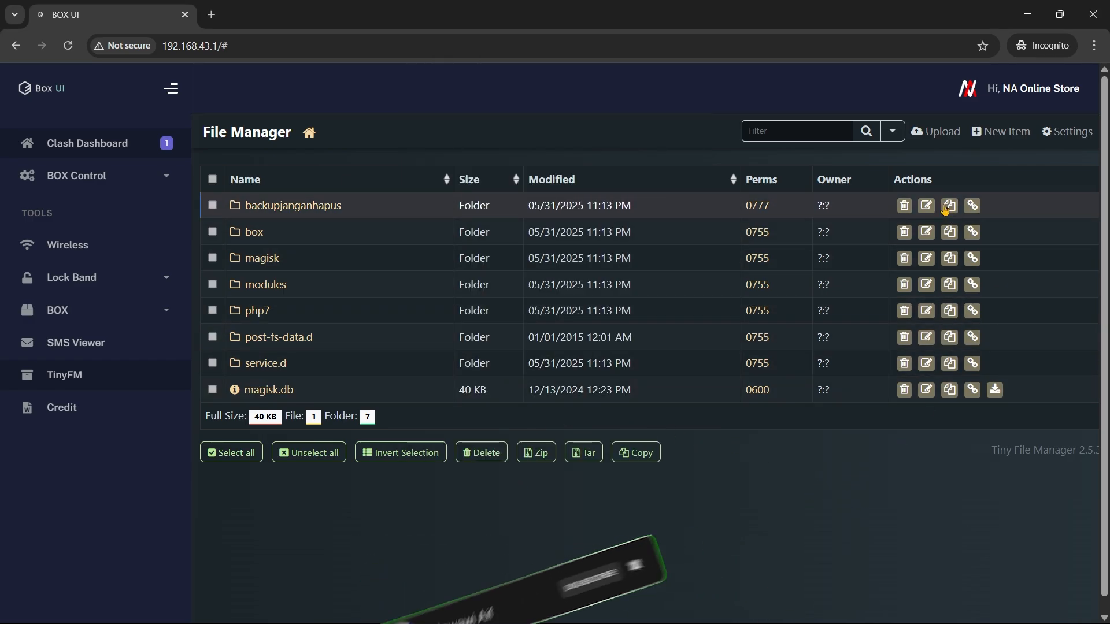
Upload update.sh from the computer's New folder to the root folder of the modem's file manager.
{"action": "left_click", "coordinate": [938, 136]}
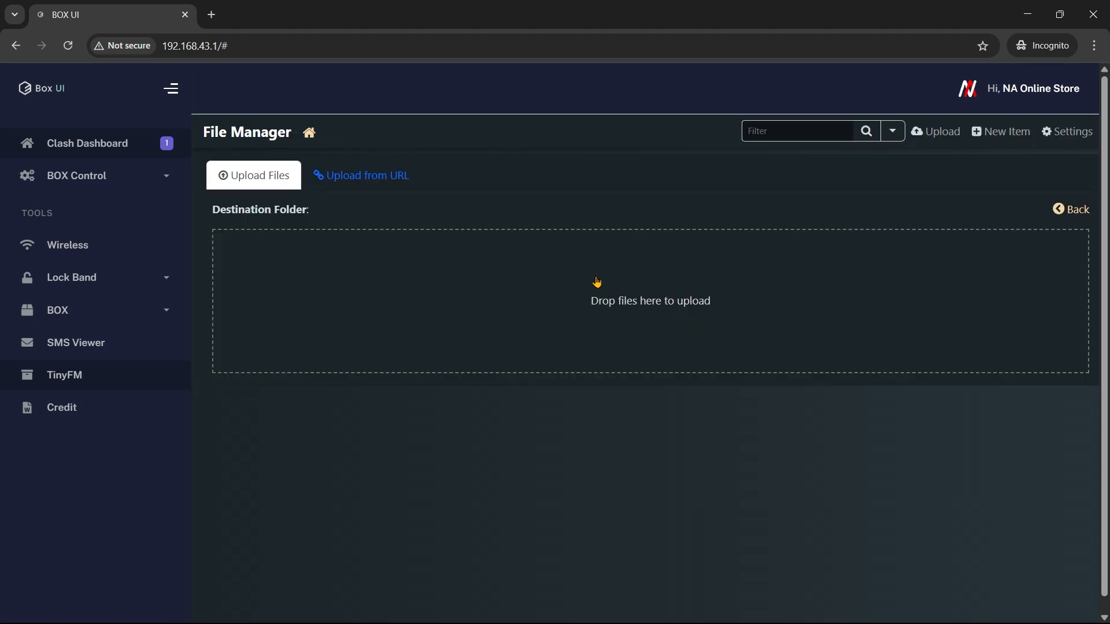
{"action": "left_click", "coordinate": [635, 611]}
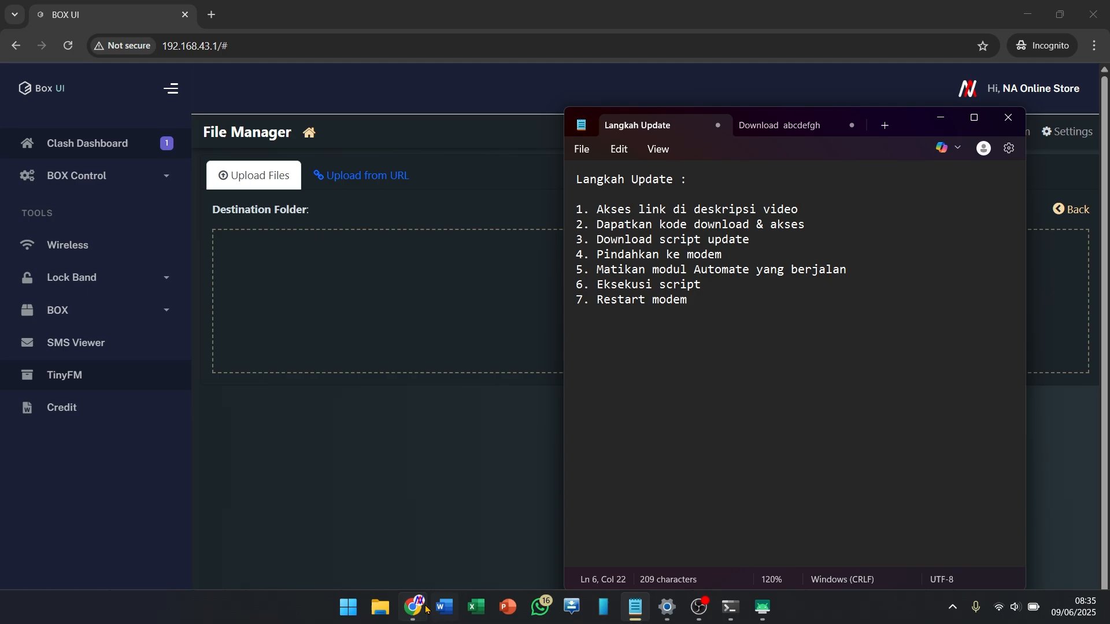
{"action": "left_click", "coordinate": [380, 611]}
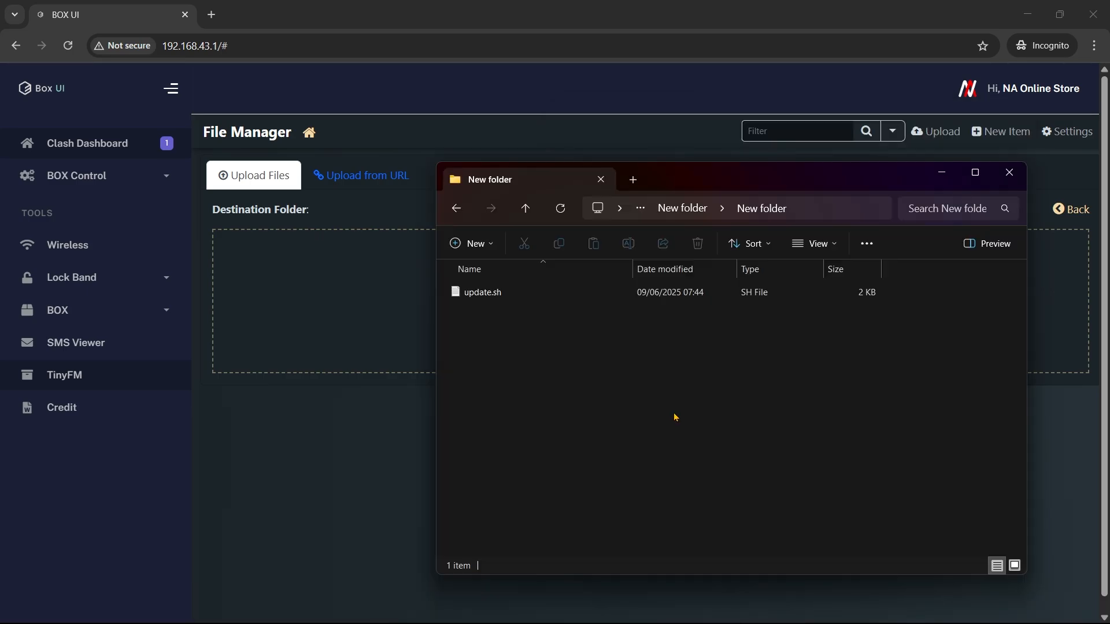
{"action": "left_click", "coordinate": [480, 296]}
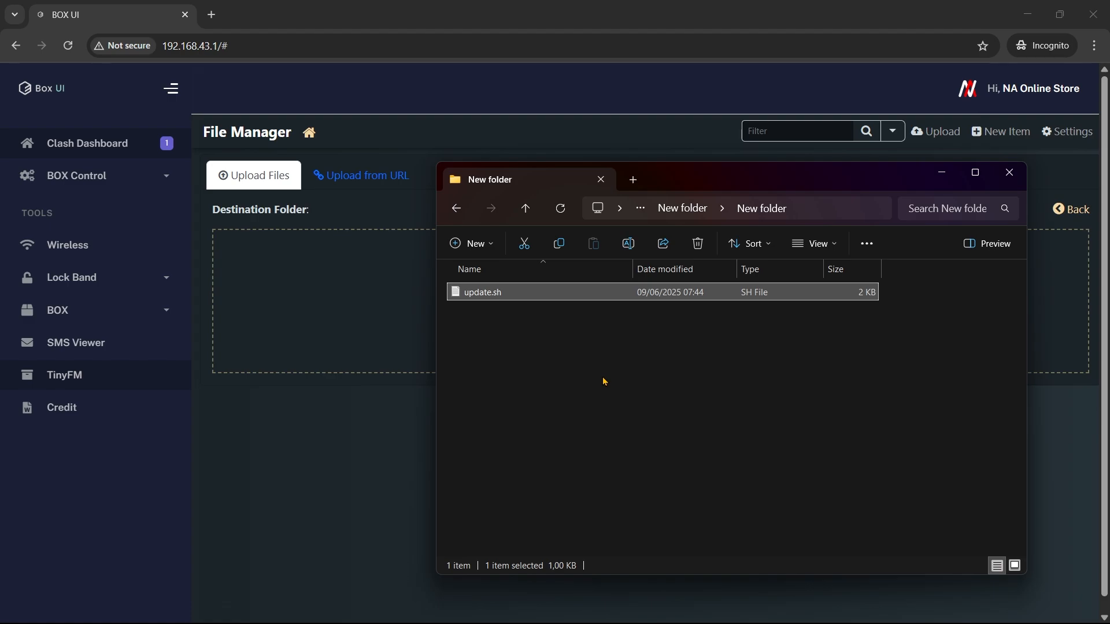
{"action": "left_click_drag", "start_coordinate": [406, 325], "coordinate": [333, 319]}
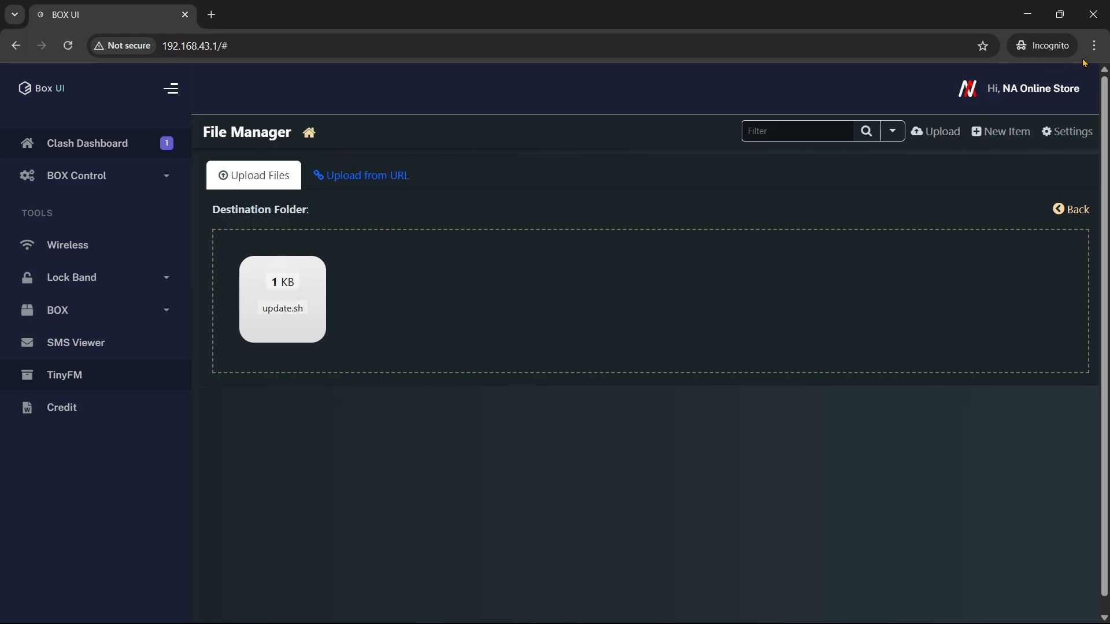
{"action": "left_click", "coordinate": [1094, 45]}
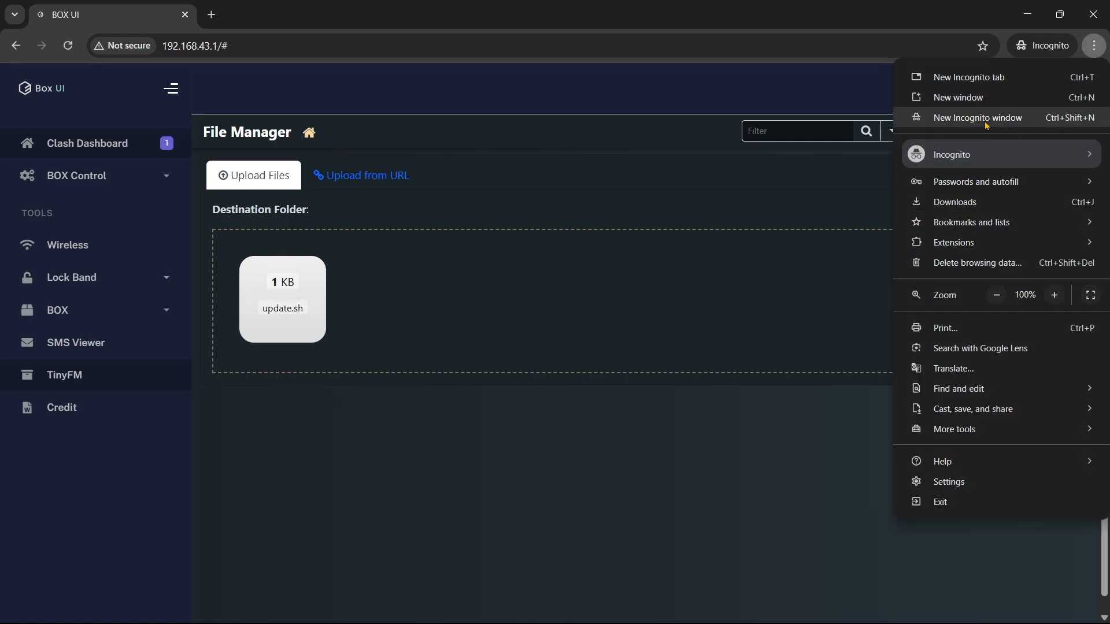
{"action": "left_click", "coordinate": [453, 250]}
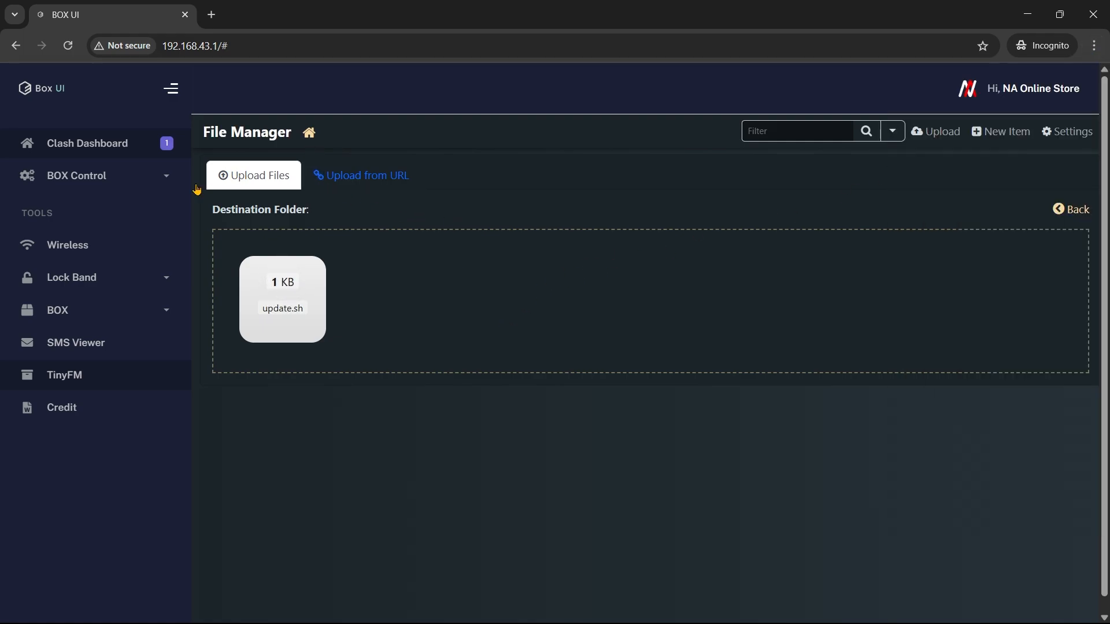
Reload the TinyFM file list and delete update.sh, confirming the deletion.
{"action": "left_click", "coordinate": [74, 374]}
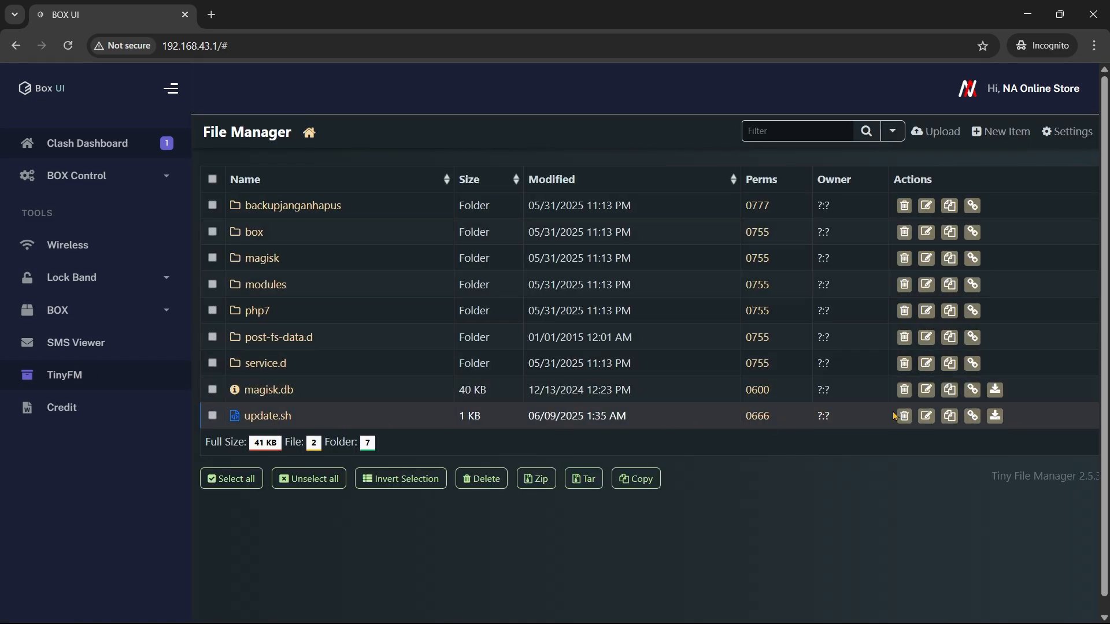
{"action": "left_click", "coordinate": [904, 416]}
{"action": "left_click", "coordinate": [742, 227]}
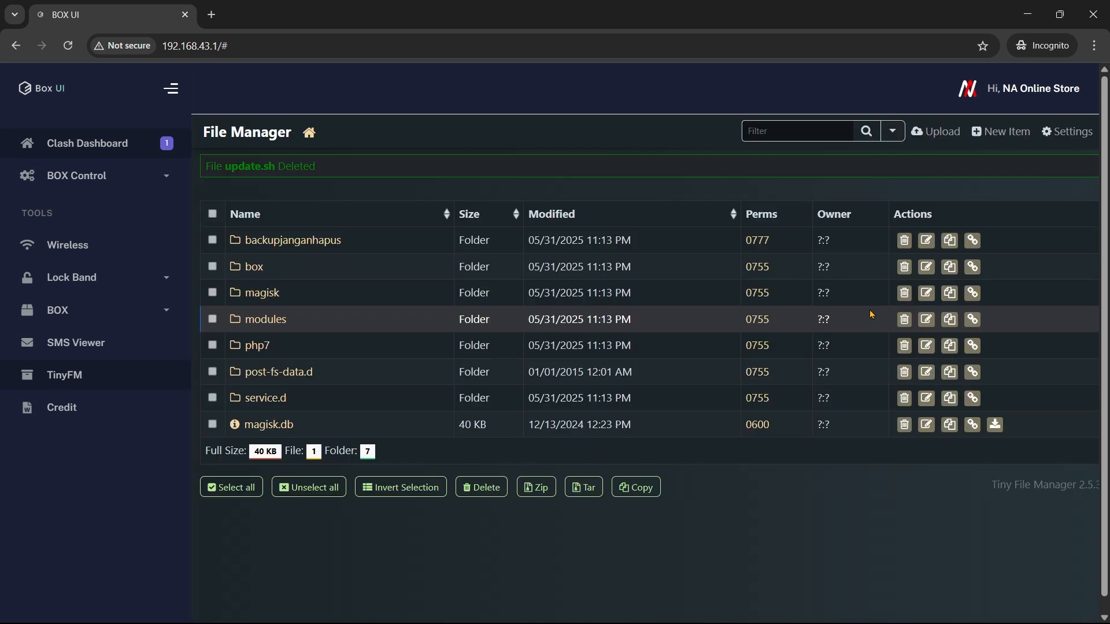
Switch Box UI to the responsive mobile view and open the file manager's upload page.
{"action": "left_click", "coordinate": [1095, 45]}
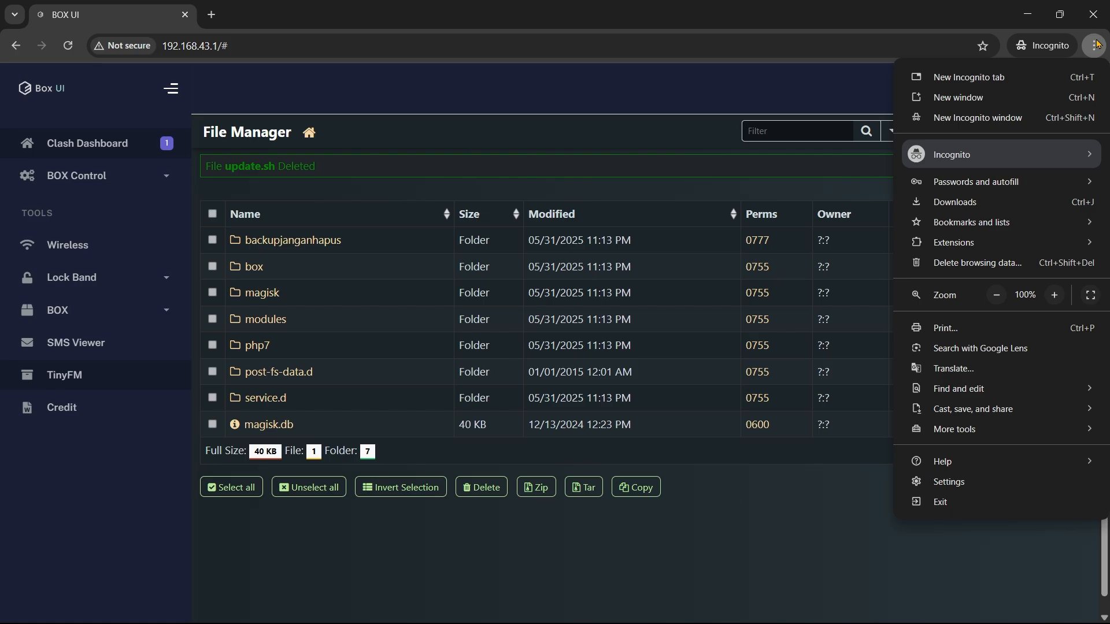
{"action": "key", "text": "ctrl+shift+i"}
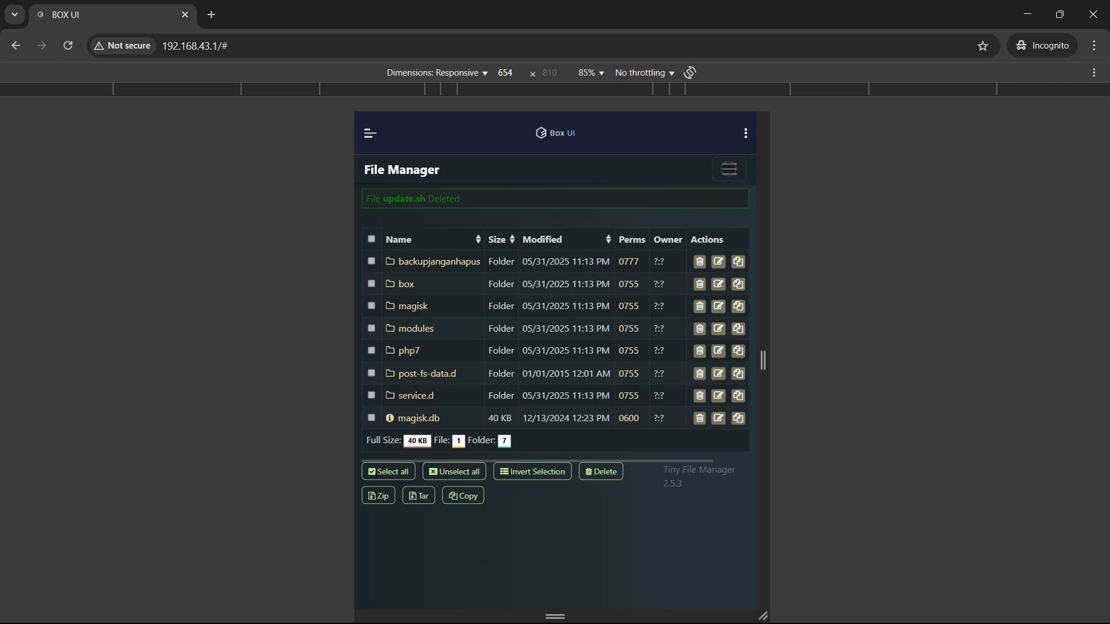
{"action": "left_click", "coordinate": [729, 170]}
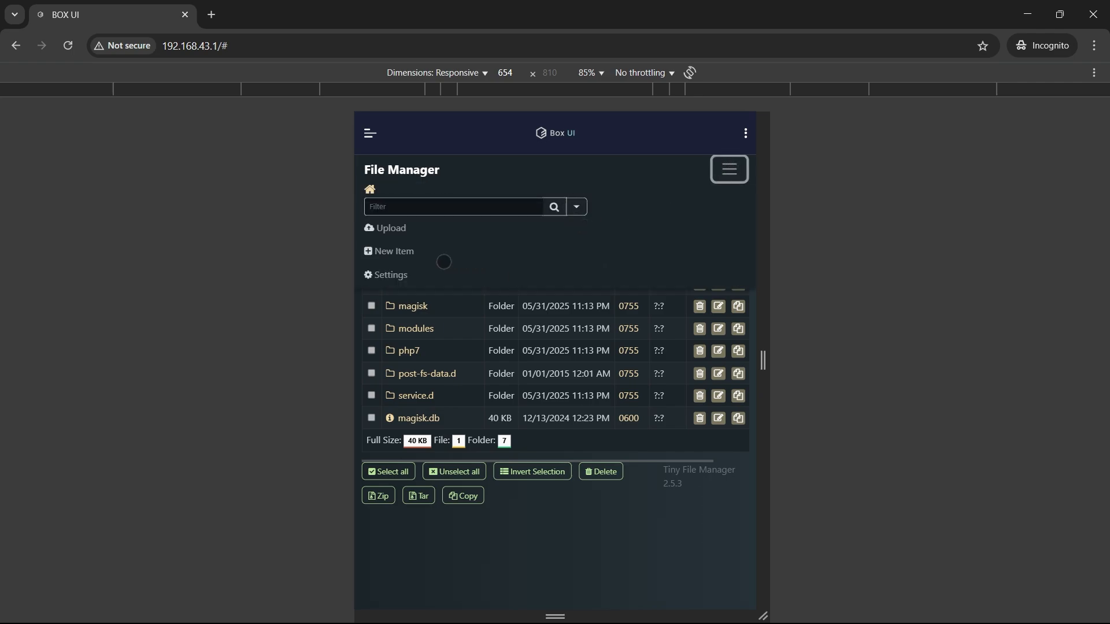
{"action": "left_click", "coordinate": [395, 233]}
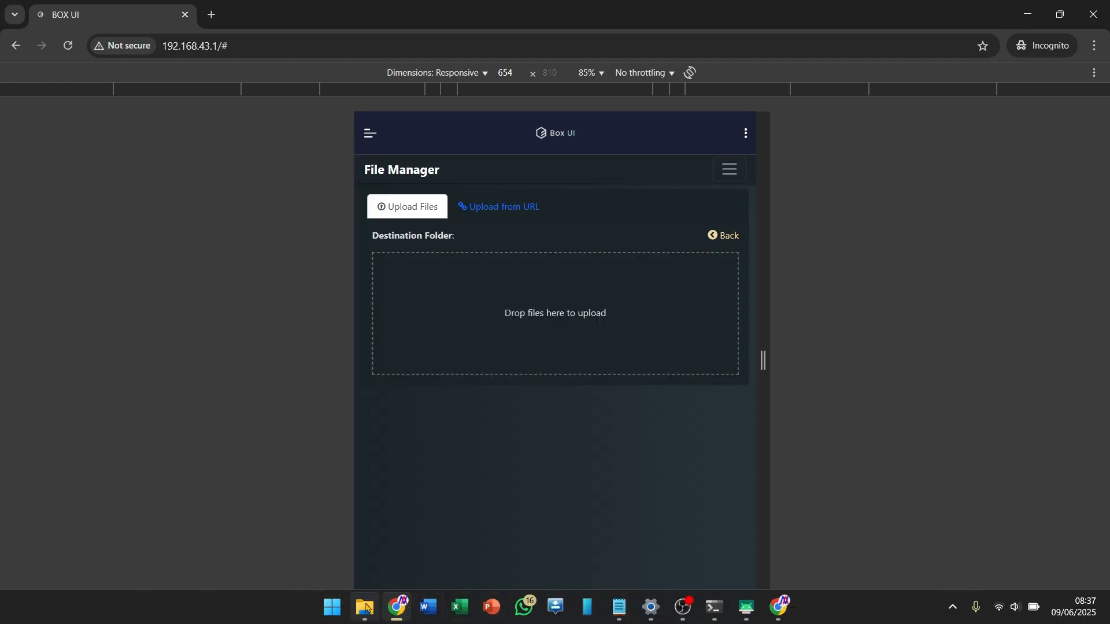
Upload update.sh from the computer's New folder in the mobile view and return to the file list.
{"action": "left_click", "coordinate": [365, 606]}
{"action": "left_click_drag", "start_coordinate": [671, 176], "coordinate": [789, 174]}
{"action": "left_click_drag", "start_coordinate": [624, 290], "coordinate": [488, 329]}
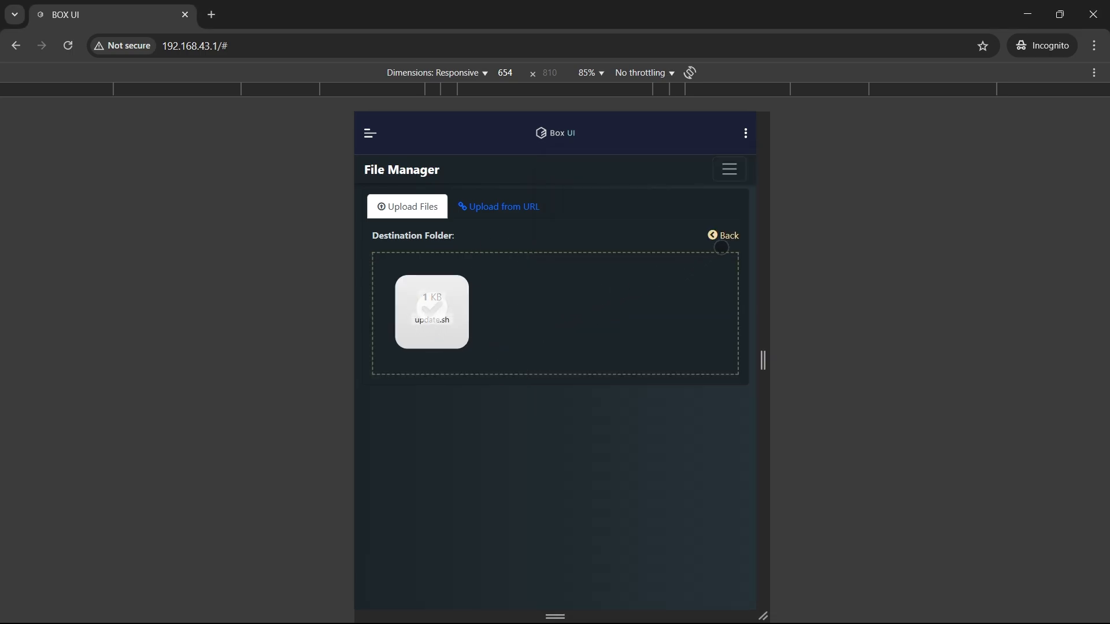
{"action": "left_click", "coordinate": [728, 235]}
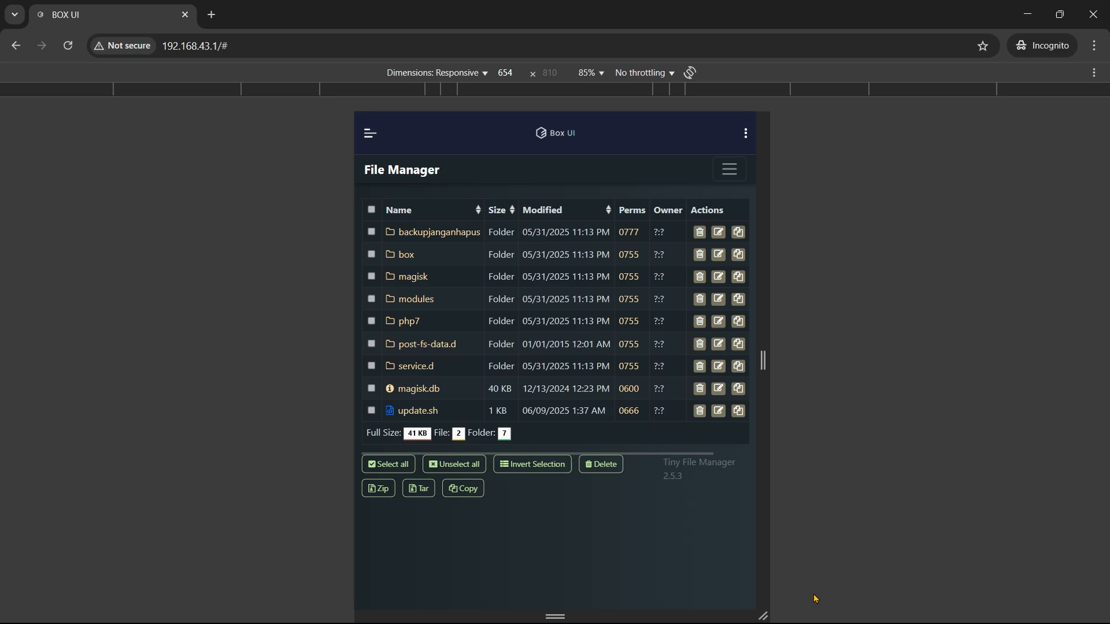
Review the Langkah Update notes on moving the script to the modem and stopping the running Automate module.
{"action": "mouse_move", "coordinate": [745, 613]}
{"action": "left_click", "coordinate": [619, 608]}
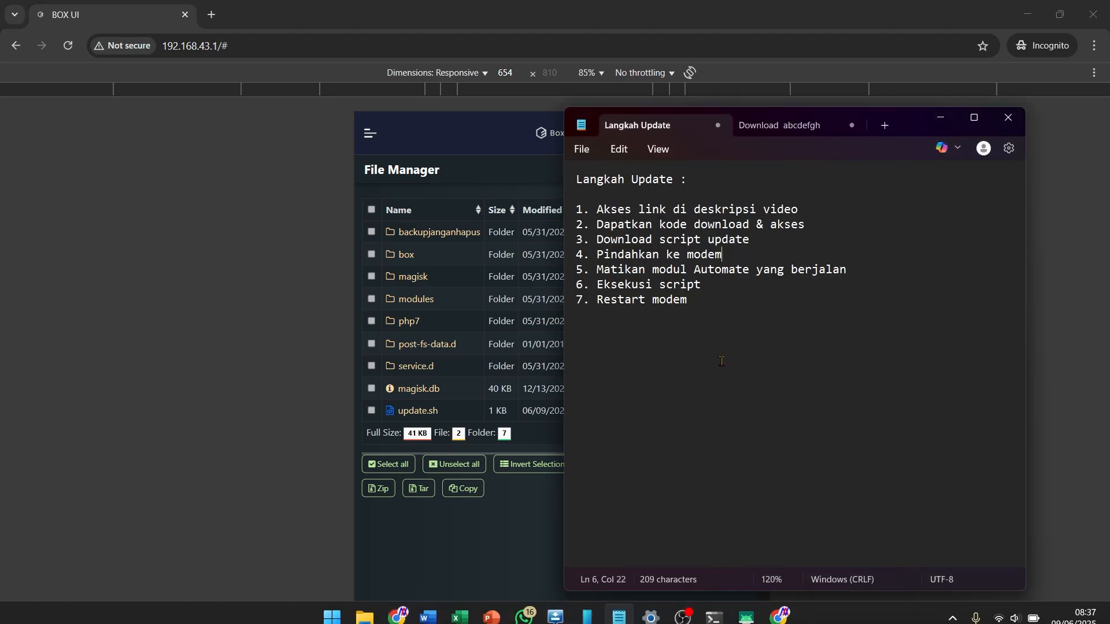
{"action": "left_click_drag", "start_coordinate": [741, 255], "coordinate": [603, 255]}
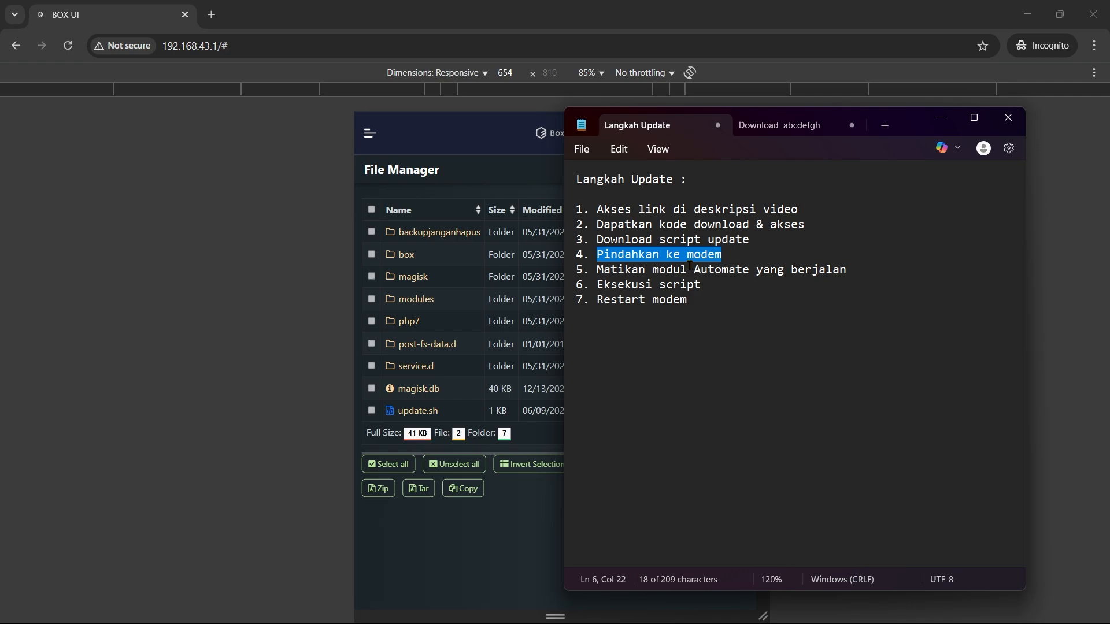
{"action": "left_click_drag", "start_coordinate": [810, 269], "coordinate": [595, 269]}
{"action": "left_click", "coordinate": [750, 270]}
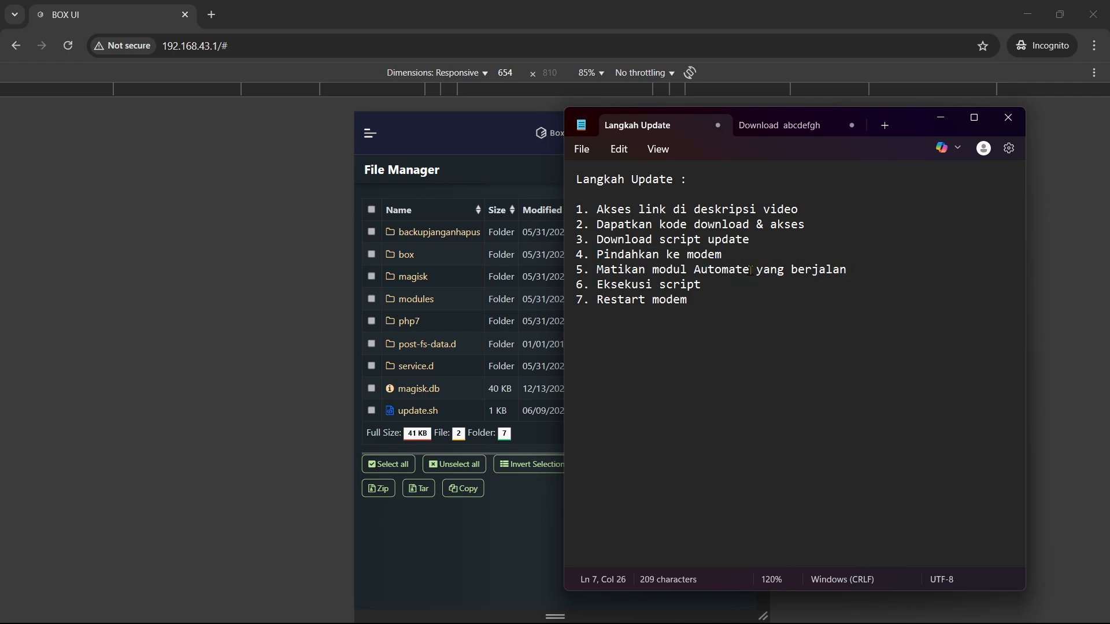
Switch to the SM-J111F phone mirror, stop all running flows in Automate and return to the home screen.
{"action": "left_click", "coordinate": [293, 327]}
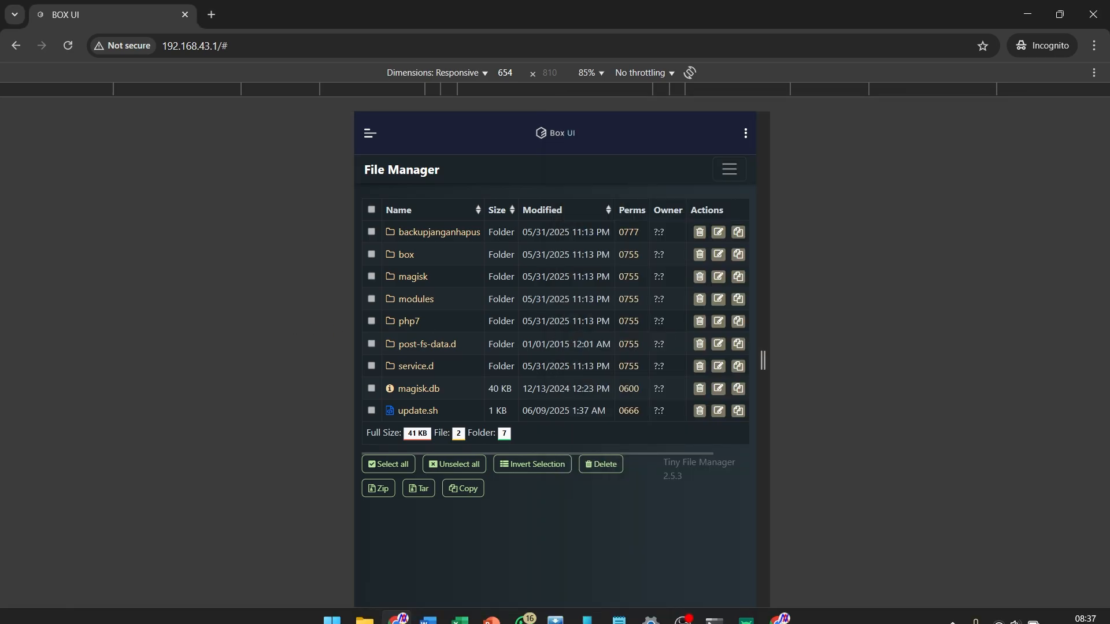
{"action": "left_click", "coordinate": [745, 607]}
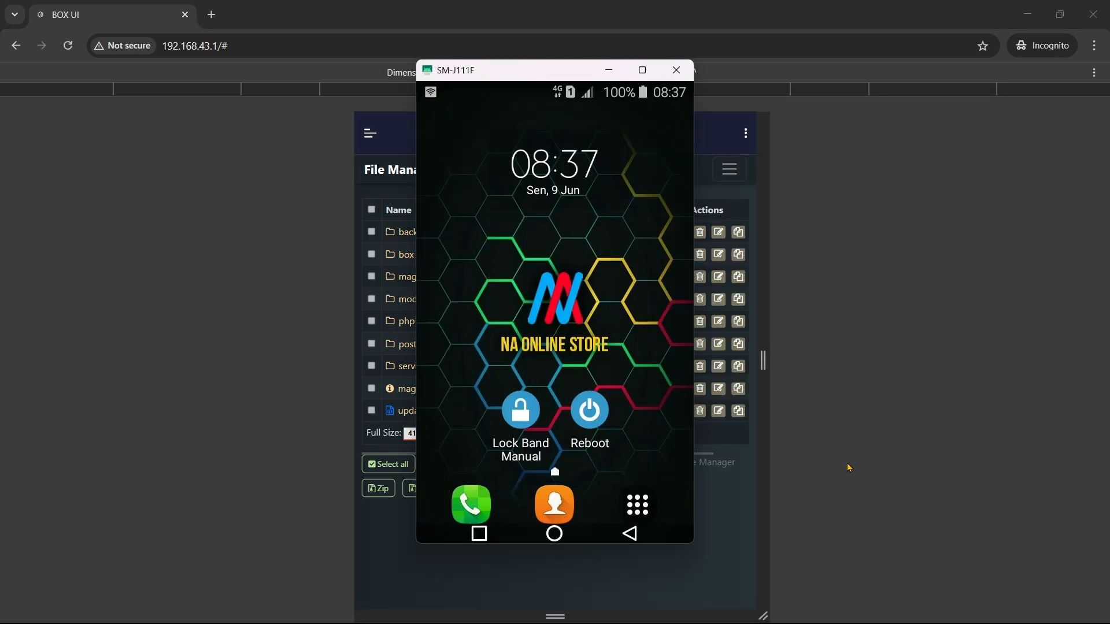
{"action": "left_click", "coordinate": [638, 505]}
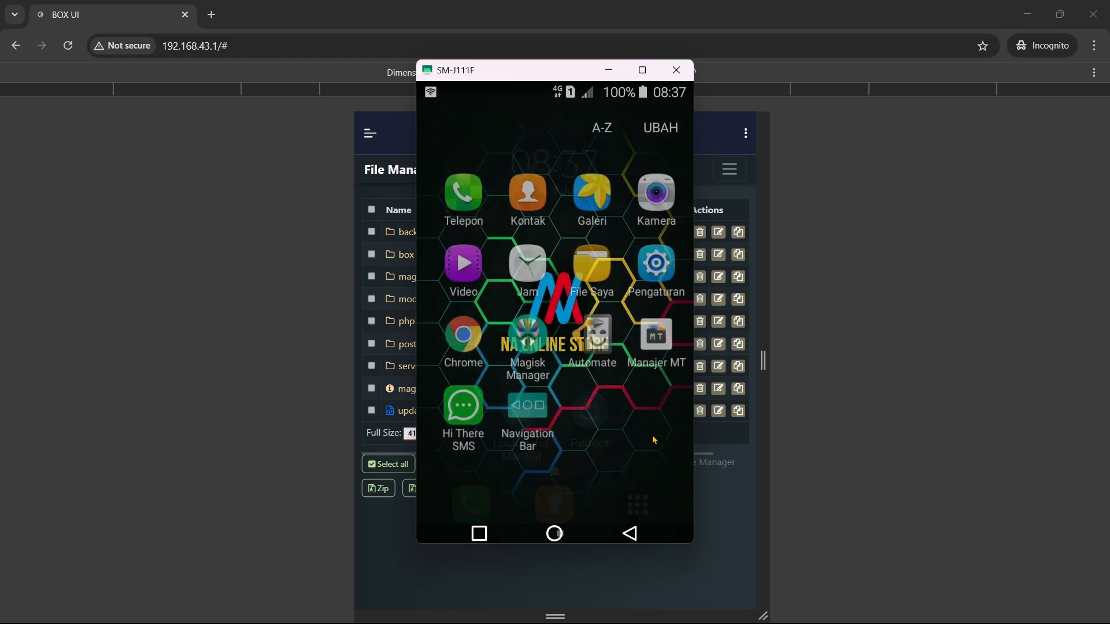
{"action": "left_click", "coordinate": [587, 328]}
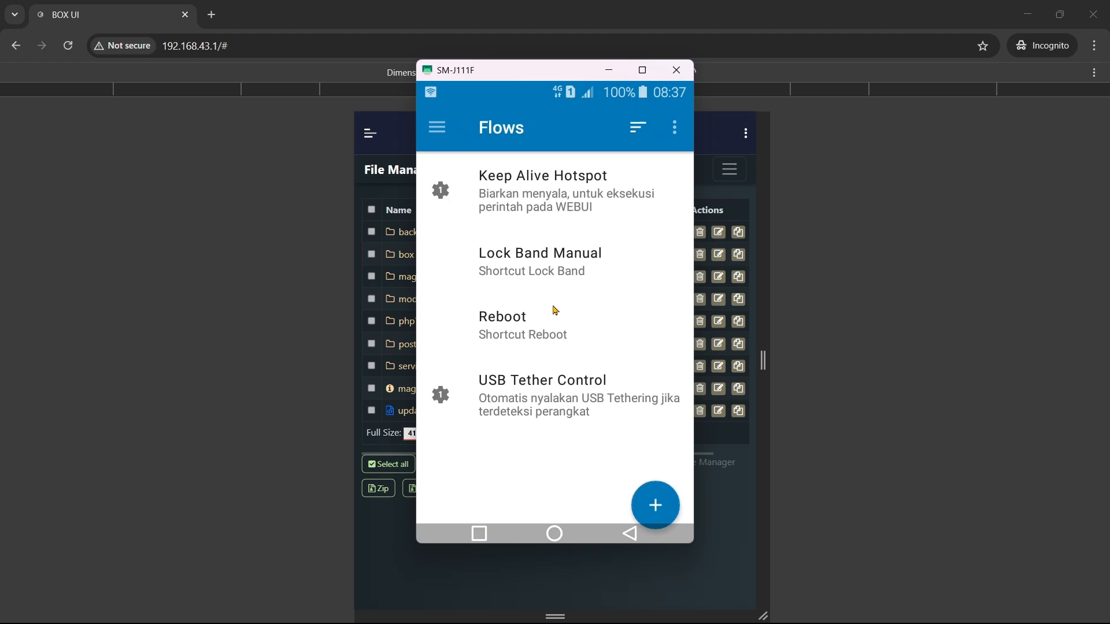
{"action": "left_click", "coordinate": [676, 128]}
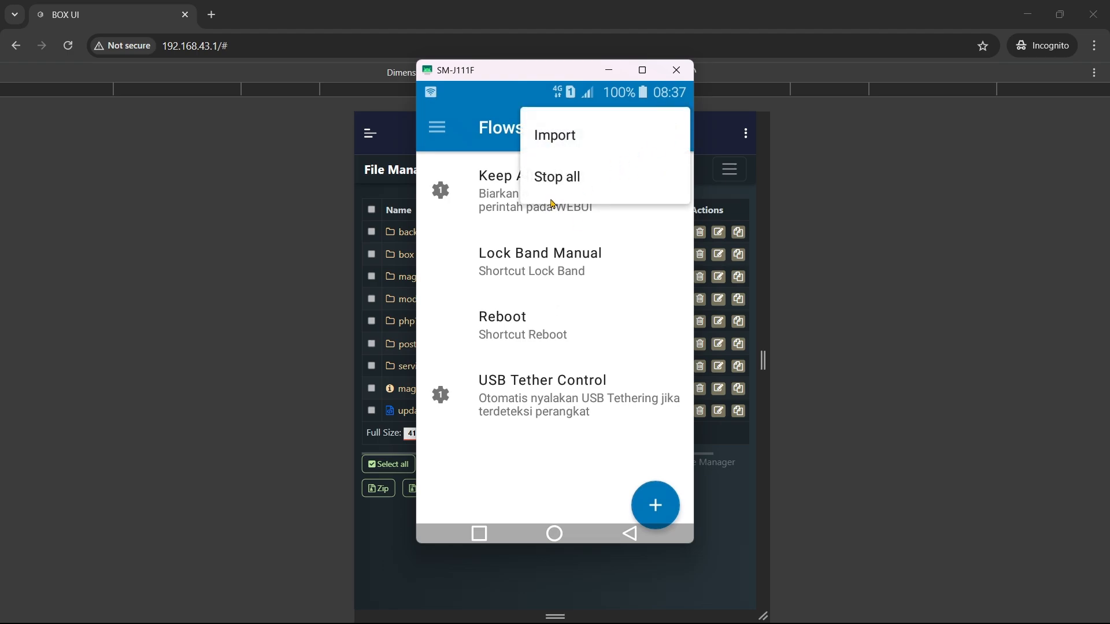
{"action": "left_click", "coordinate": [564, 182]}
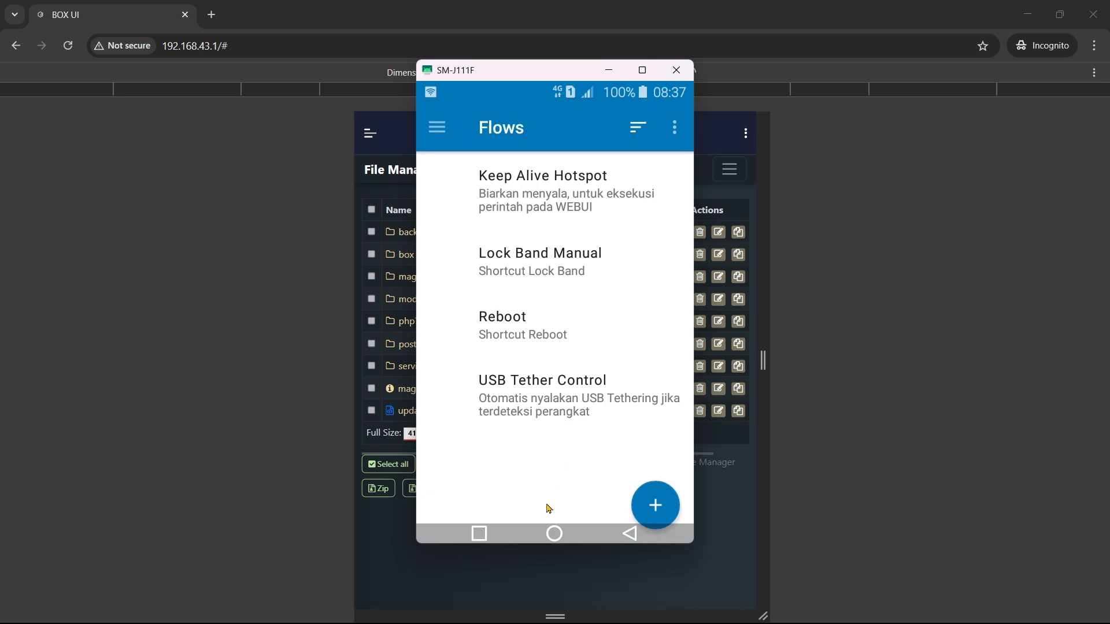
{"action": "left_click", "coordinate": [556, 533]}
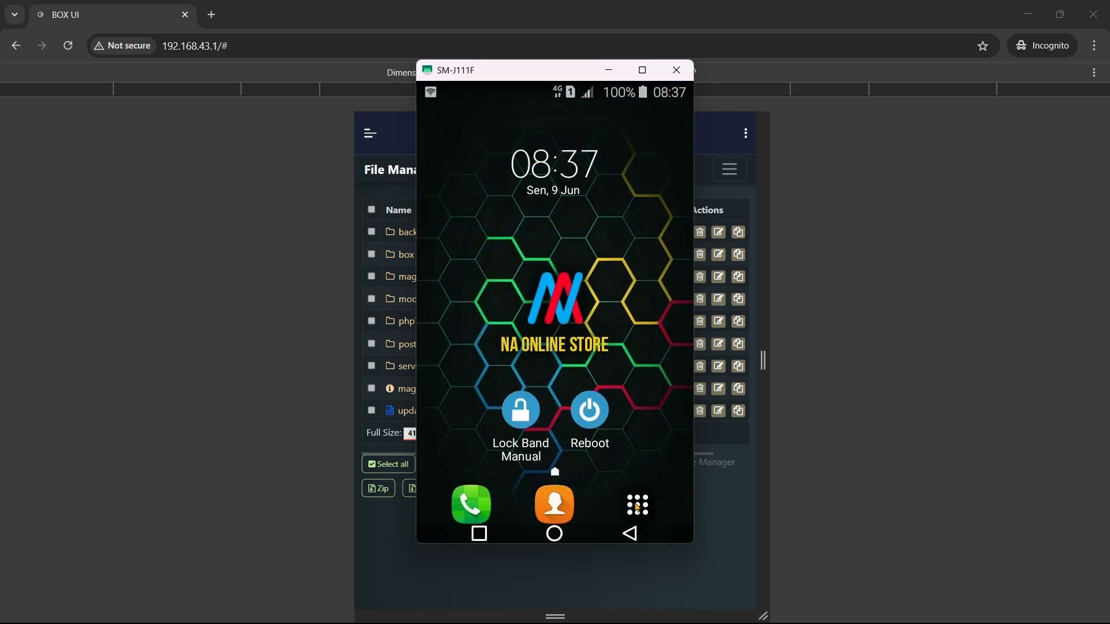
Show the phone's app list, minimise the mirror window and view the Clash Dashboard in Box UI.
{"action": "left_click", "coordinate": [638, 506]}
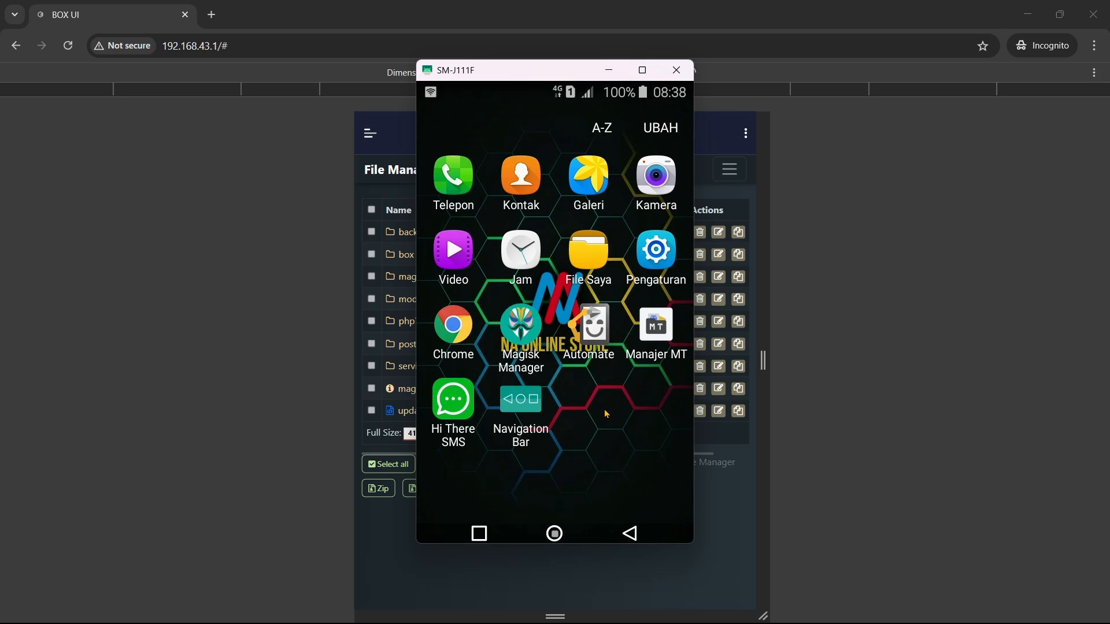
{"action": "left_click", "coordinate": [609, 70]}
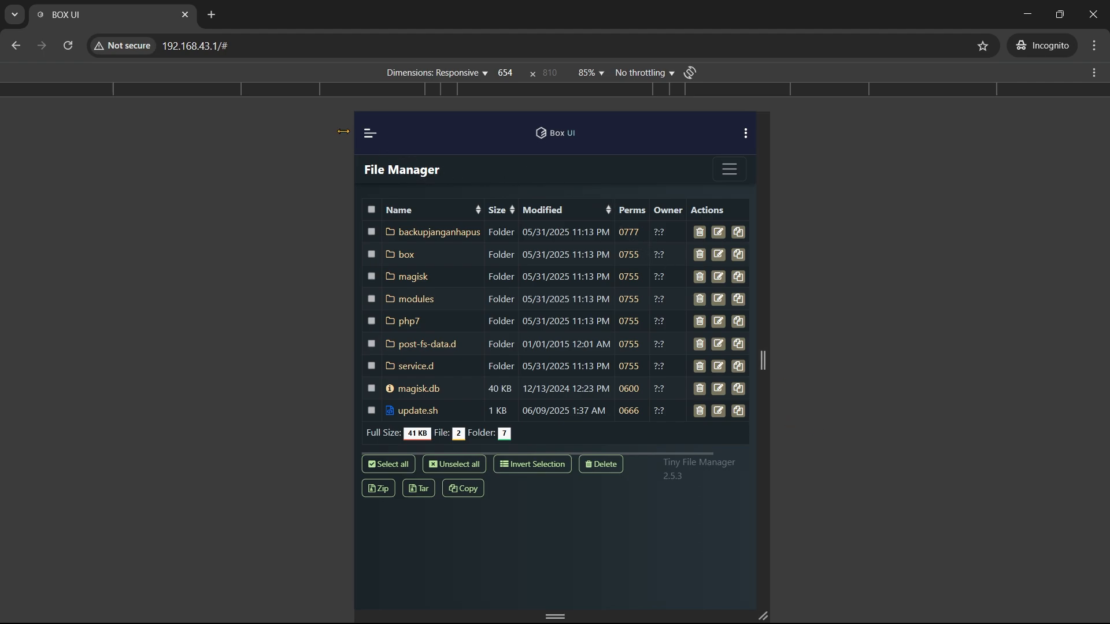
{"action": "left_click", "coordinate": [368, 132]}
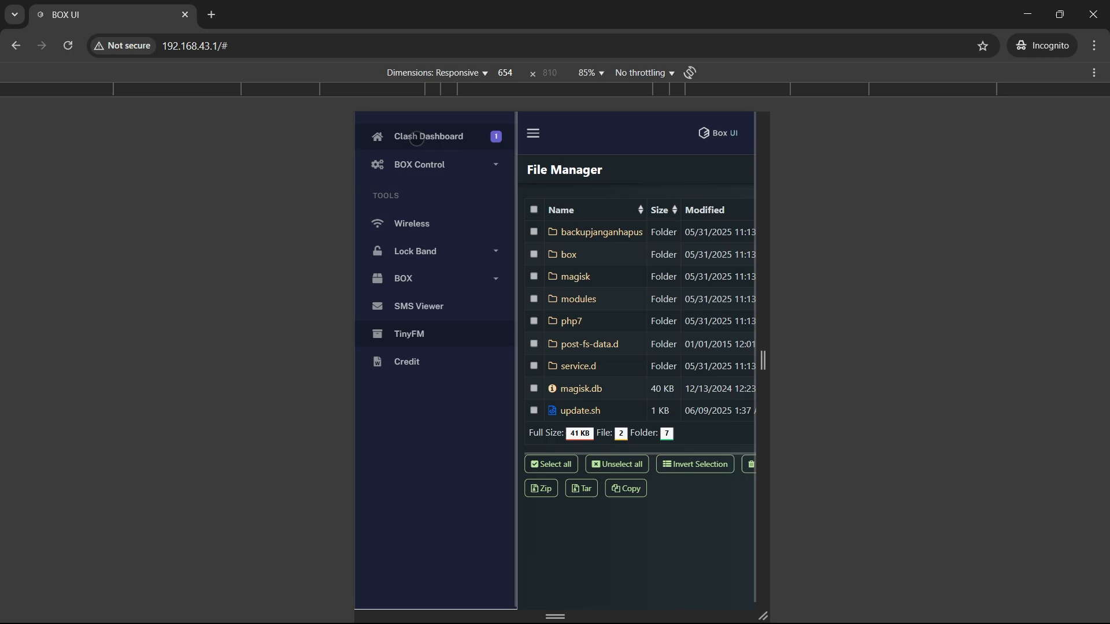
{"action": "left_click", "coordinate": [418, 140]}
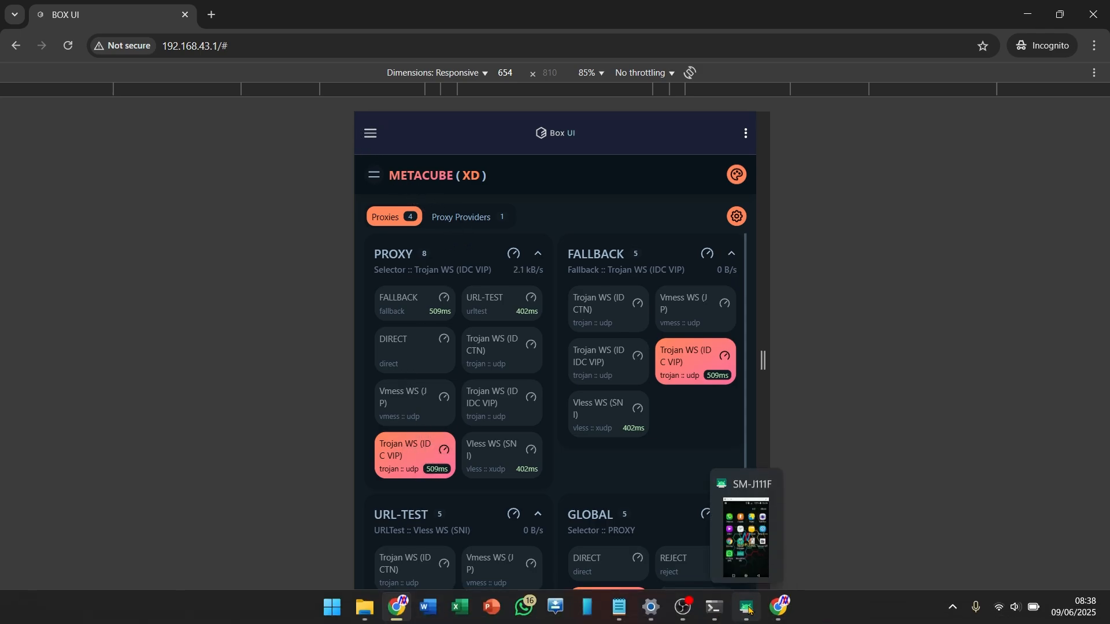
Restore the phone mirror and highlight the "Eksekusi script" step in the Langkah Update notes.
{"action": "left_click", "coordinate": [745, 617]}
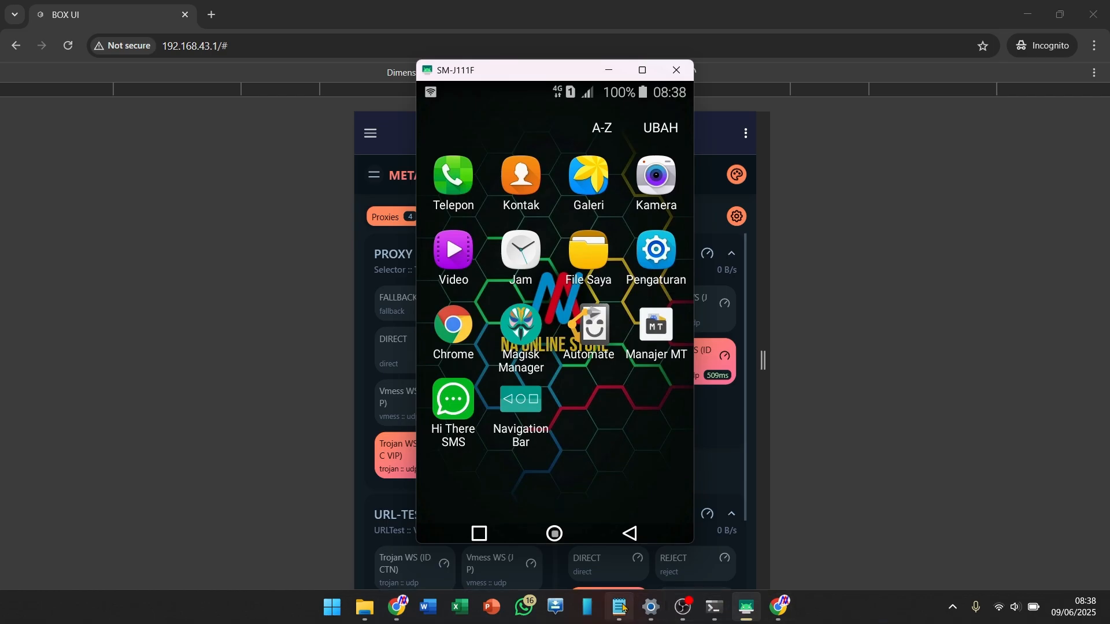
{"action": "left_click", "coordinate": [619, 607]}
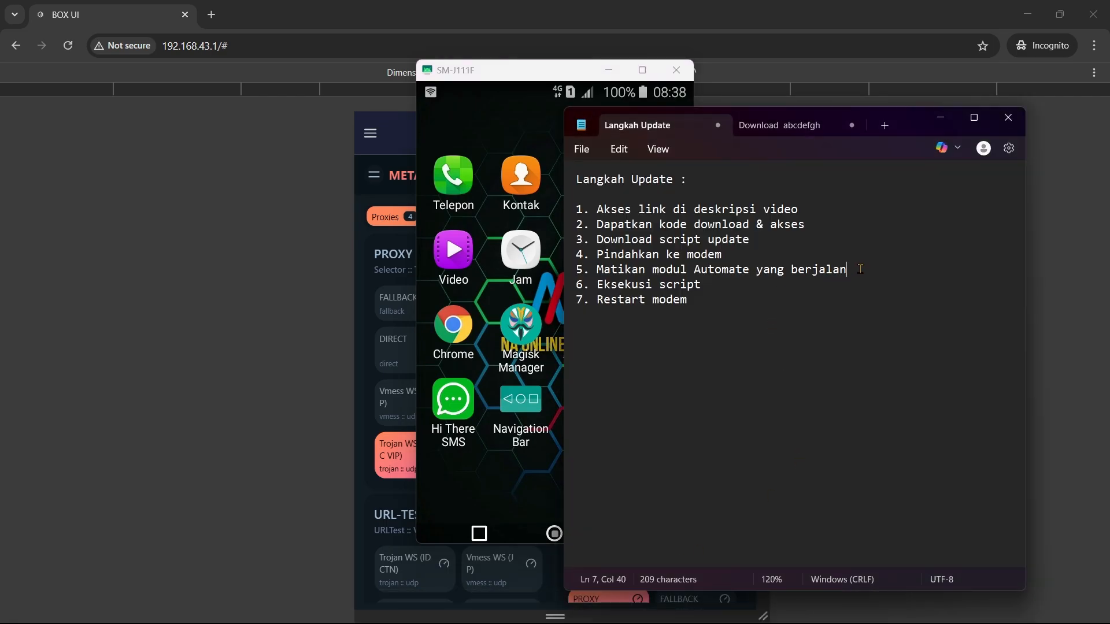
{"action": "left_click_drag", "start_coordinate": [717, 284], "coordinate": [598, 283]}
{"action": "left_click", "coordinate": [497, 482]}
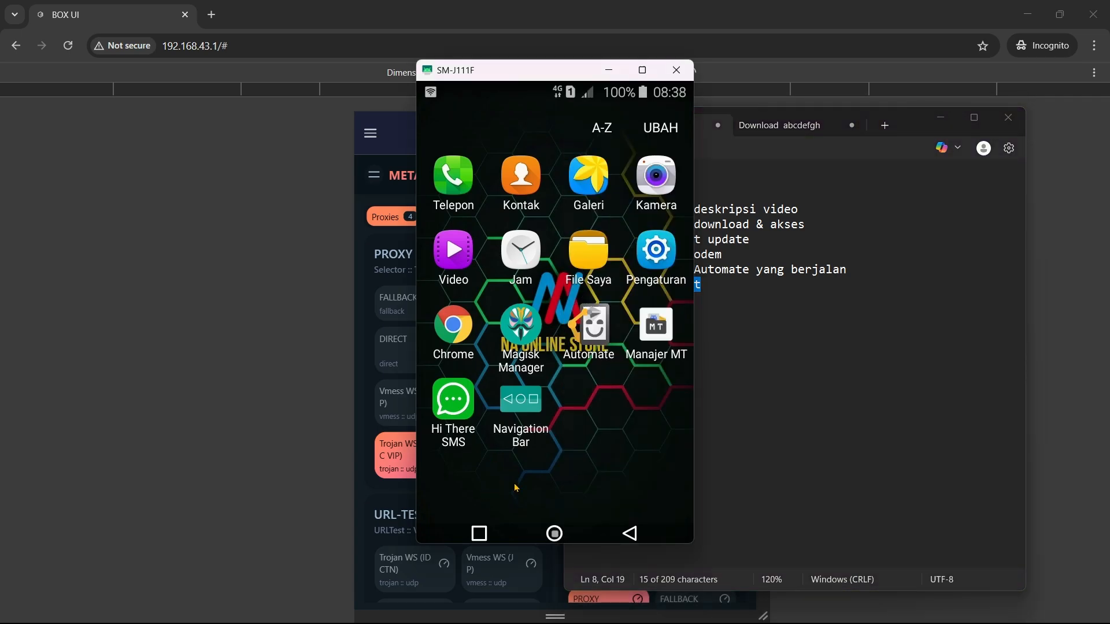
Open Manajer MT on the phone, decline its app update and browse from the root folder to /data/adb.
{"action": "left_click", "coordinate": [660, 329]}
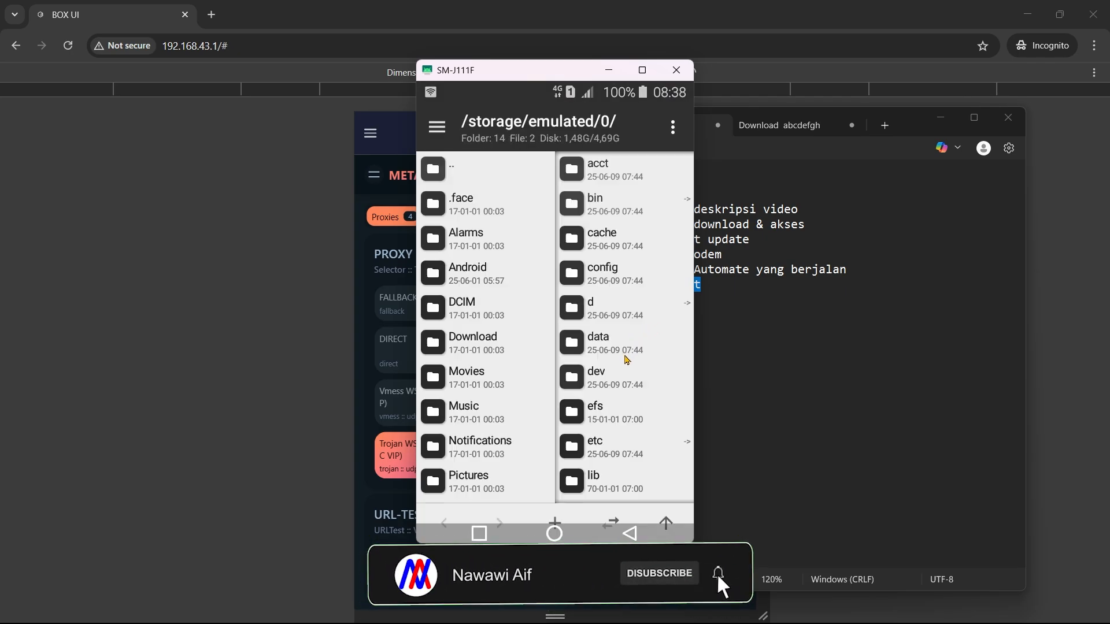
{"action": "left_click_drag", "start_coordinate": [634, 368], "coordinate": [632, 235]}
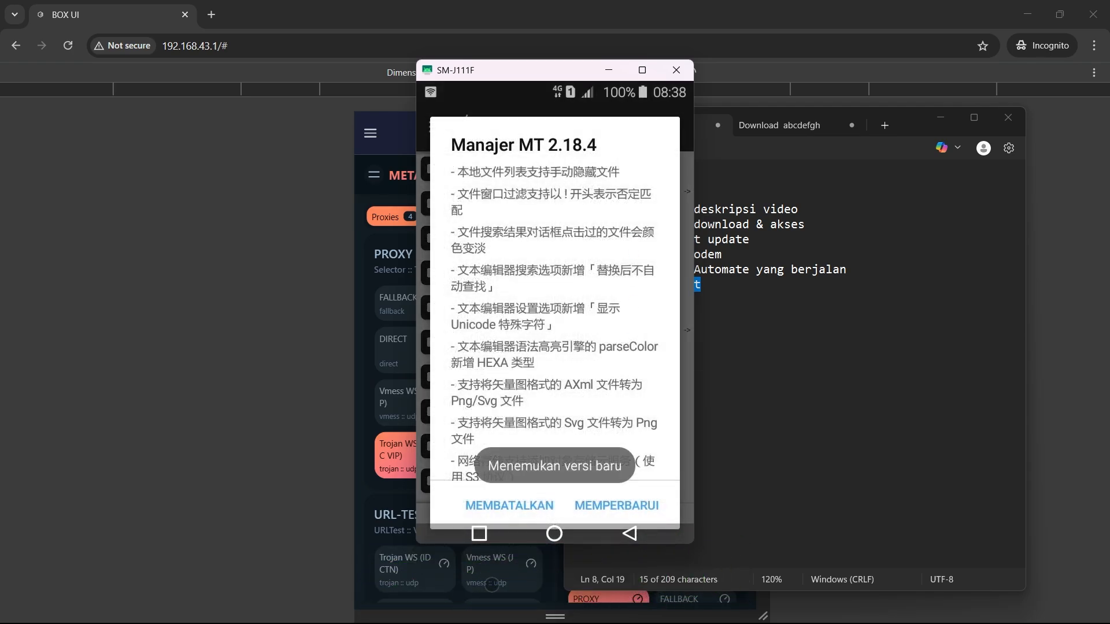
{"action": "left_click", "coordinate": [512, 507]}
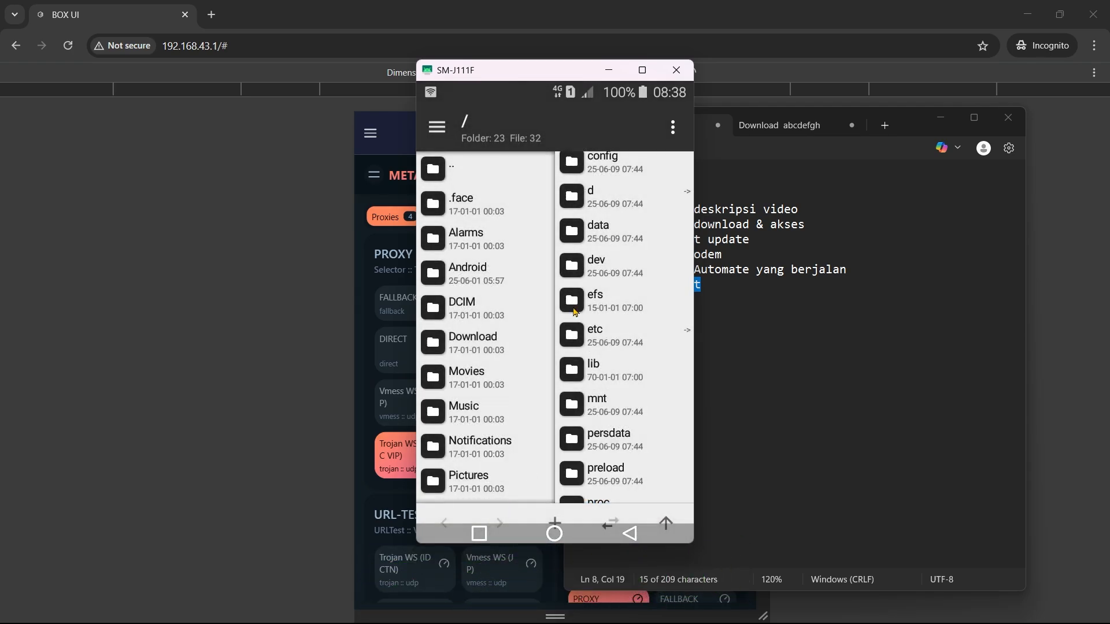
{"action": "left_click", "coordinate": [606, 238]}
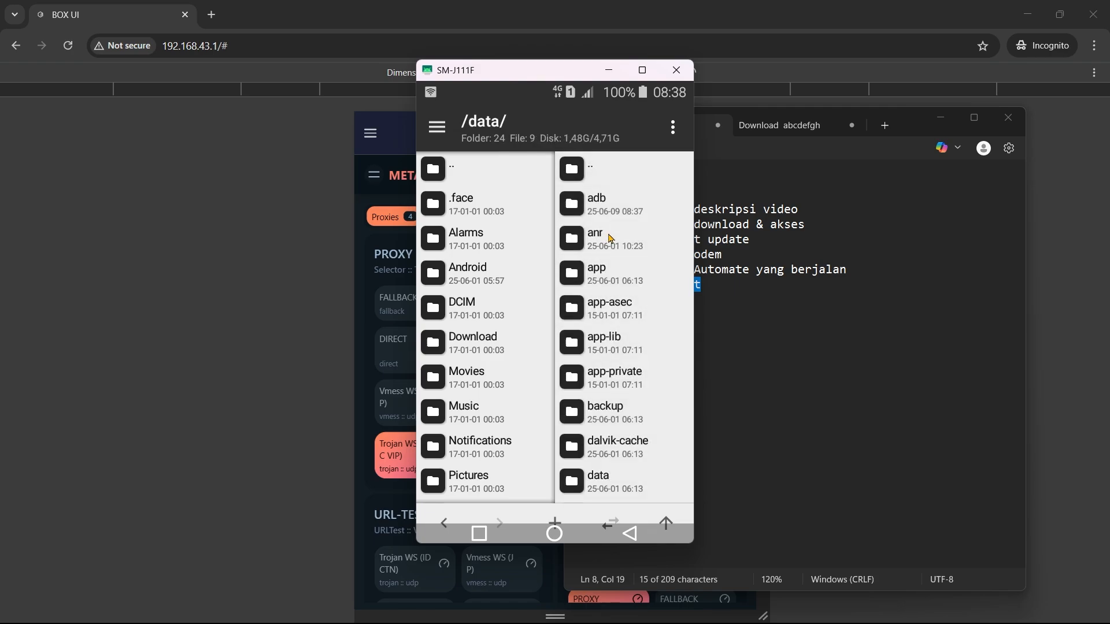
{"action": "left_click_drag", "start_coordinate": [621, 441], "coordinate": [645, 515]}
{"action": "left_click", "coordinate": [623, 201]}
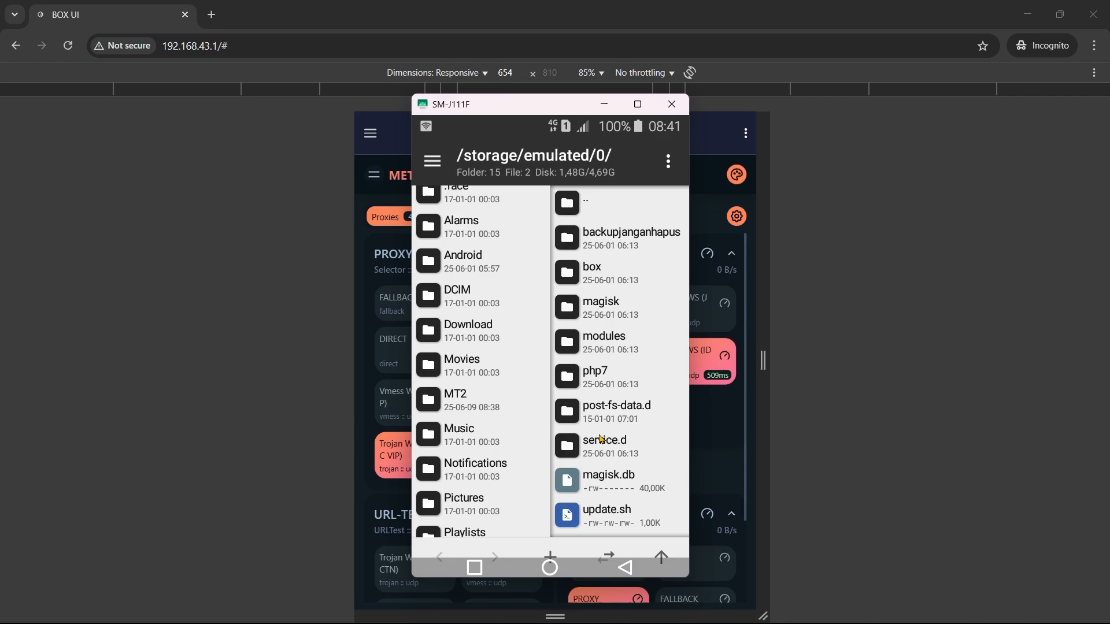
Look through both folder lists and try to move update.sh out of /data/adb.
{"action": "left_click_drag", "start_coordinate": [600, 451], "coordinate": [597, 371]}
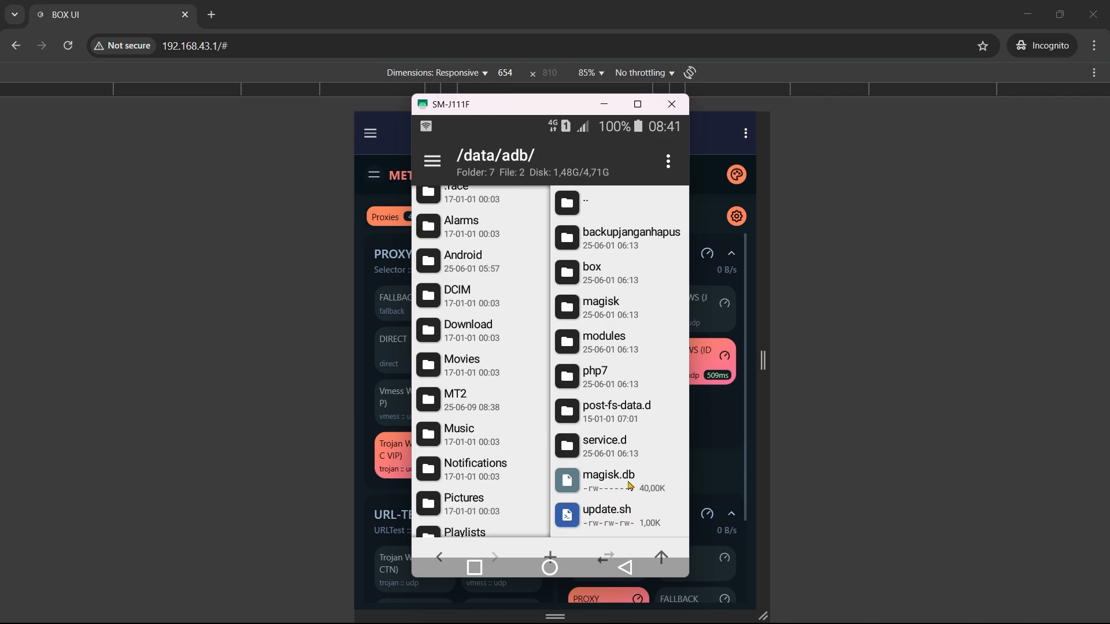
{"action": "left_click_drag", "start_coordinate": [448, 423], "coordinate": [456, 327]}
{"action": "scroll", "coordinate": [456, 329], "scroll_direction": "down", "scroll_amount": 5}
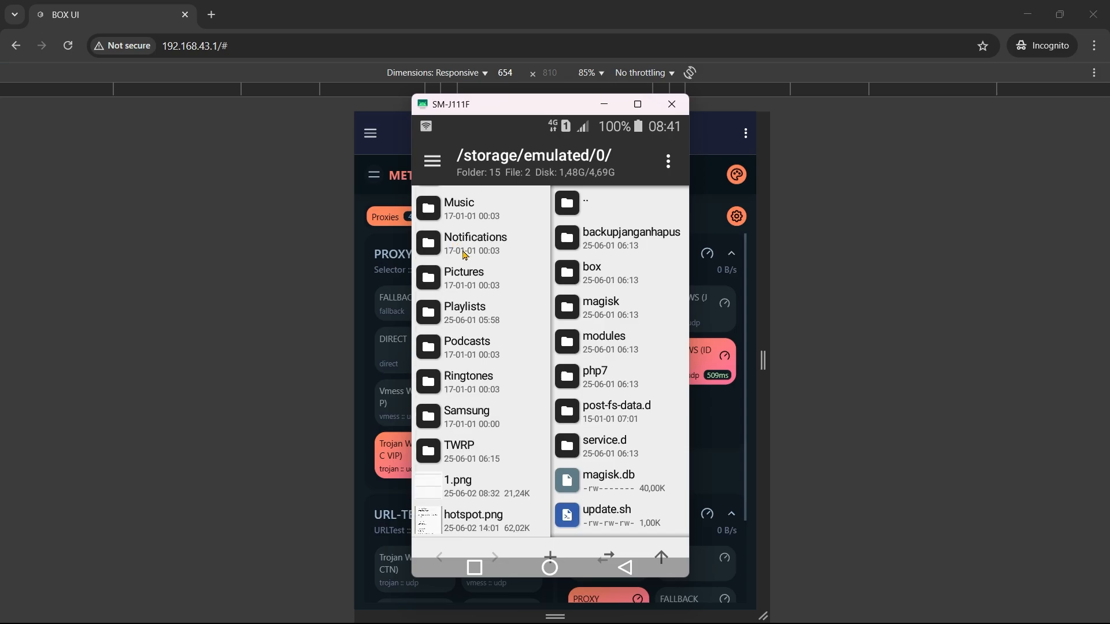
{"action": "left_click", "coordinate": [619, 519]}
{"action": "left_click", "coordinate": [619, 519]}
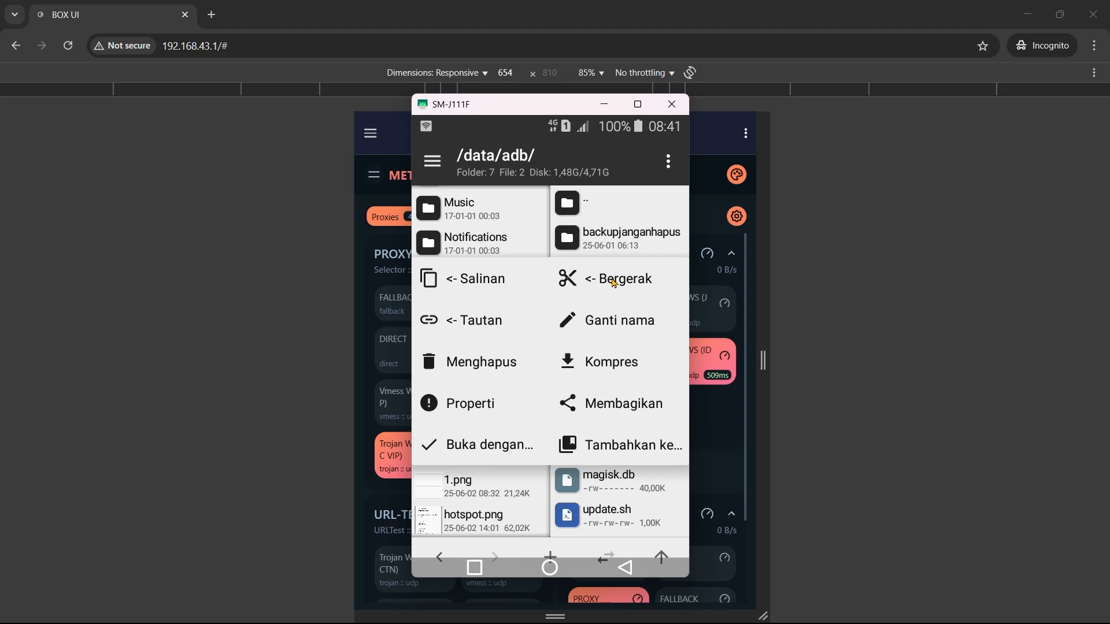
{"action": "left_click", "coordinate": [615, 283]}
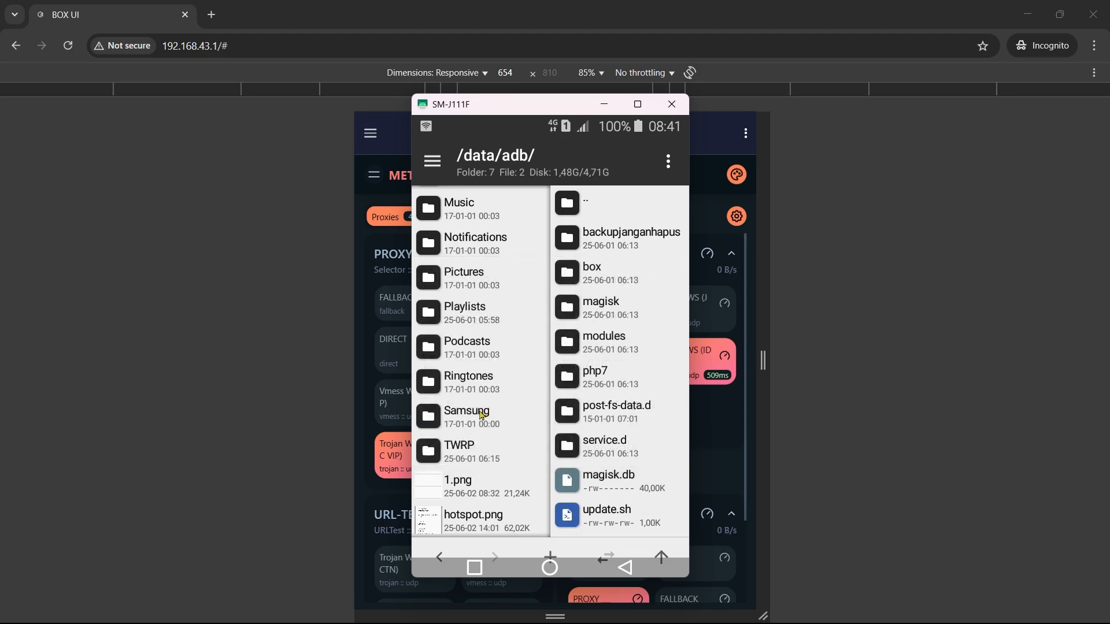
Move update.sh from /data/adb to /storage/emulated/0 and confirm the move.
{"action": "scroll", "coordinate": [483, 410], "scroll_direction": "up", "scroll_amount": 2}
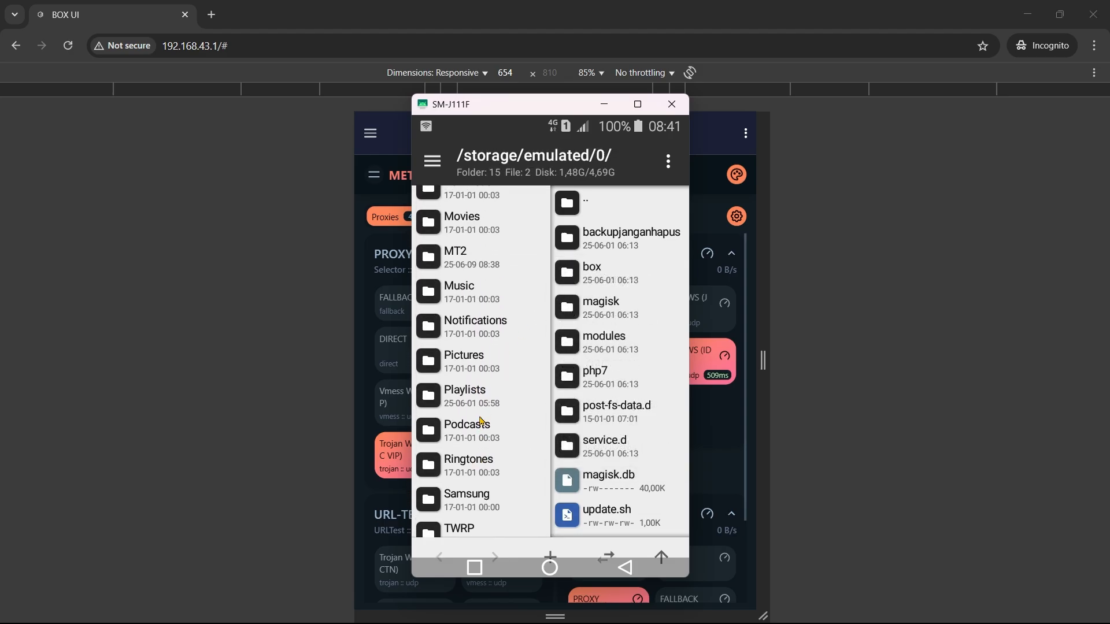
{"action": "scroll", "coordinate": [486, 370], "scroll_direction": "down", "scroll_amount": 2}
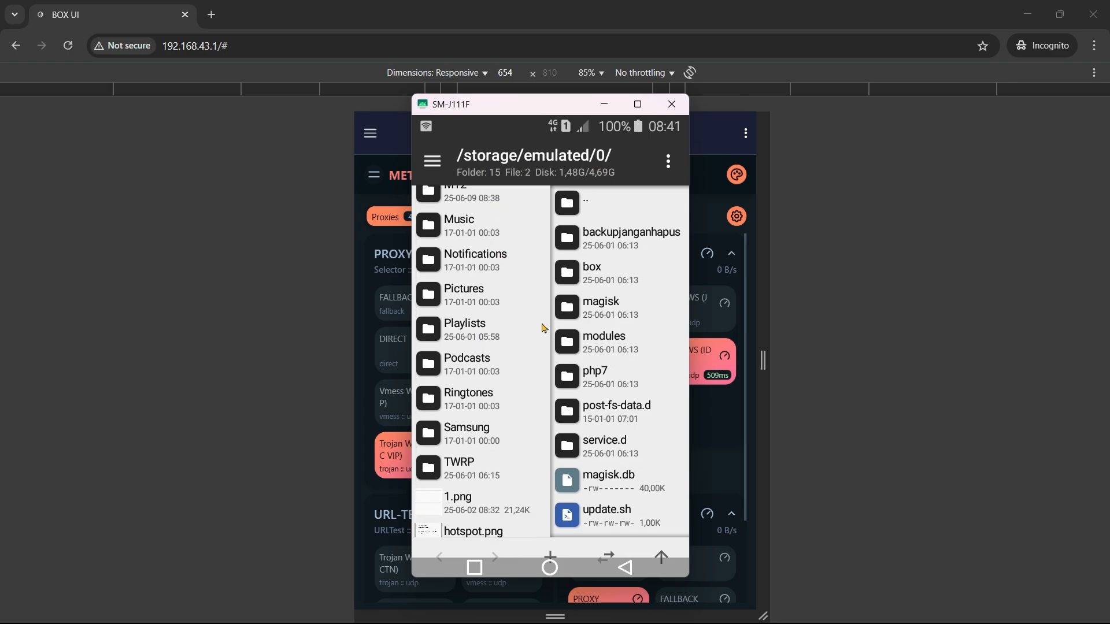
{"action": "left_click", "coordinate": [619, 461]}
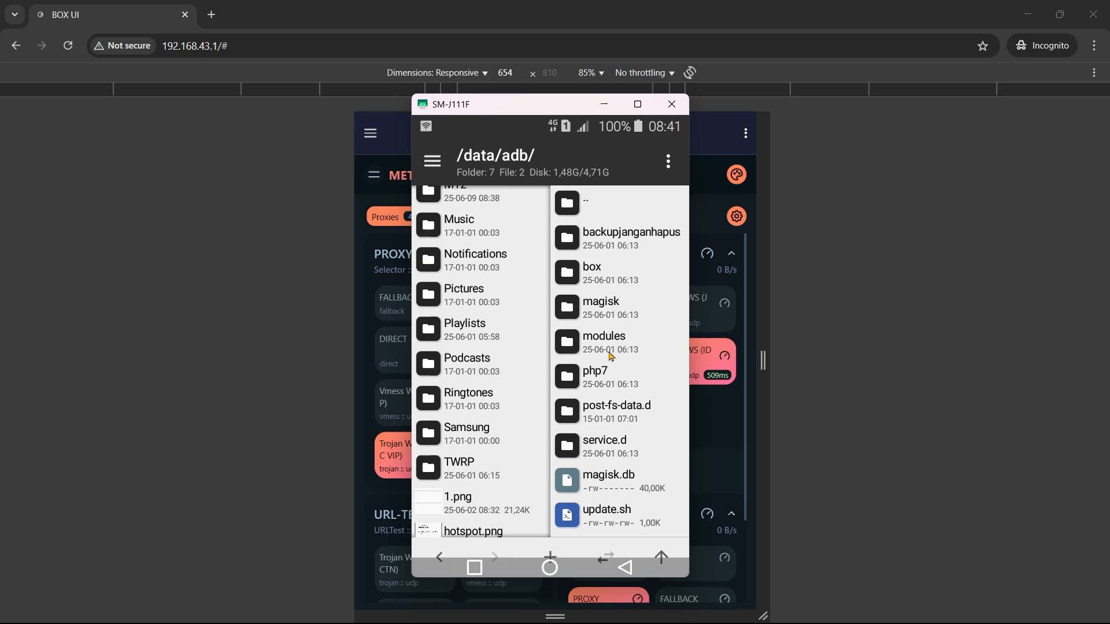
{"action": "left_click", "coordinate": [608, 521]}
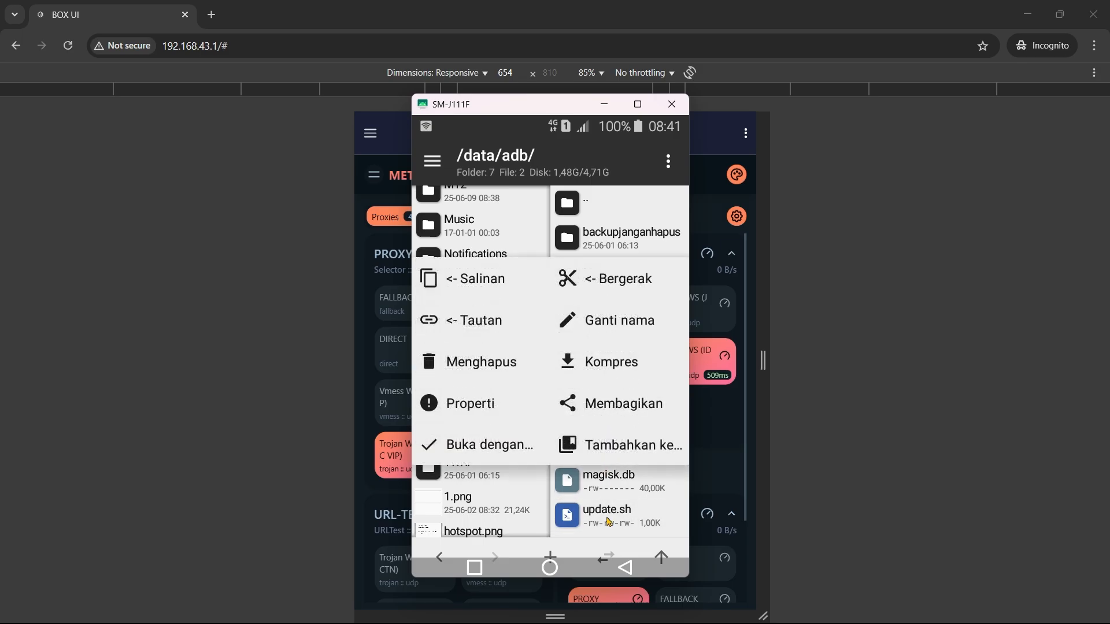
{"action": "left_click", "coordinate": [626, 273]}
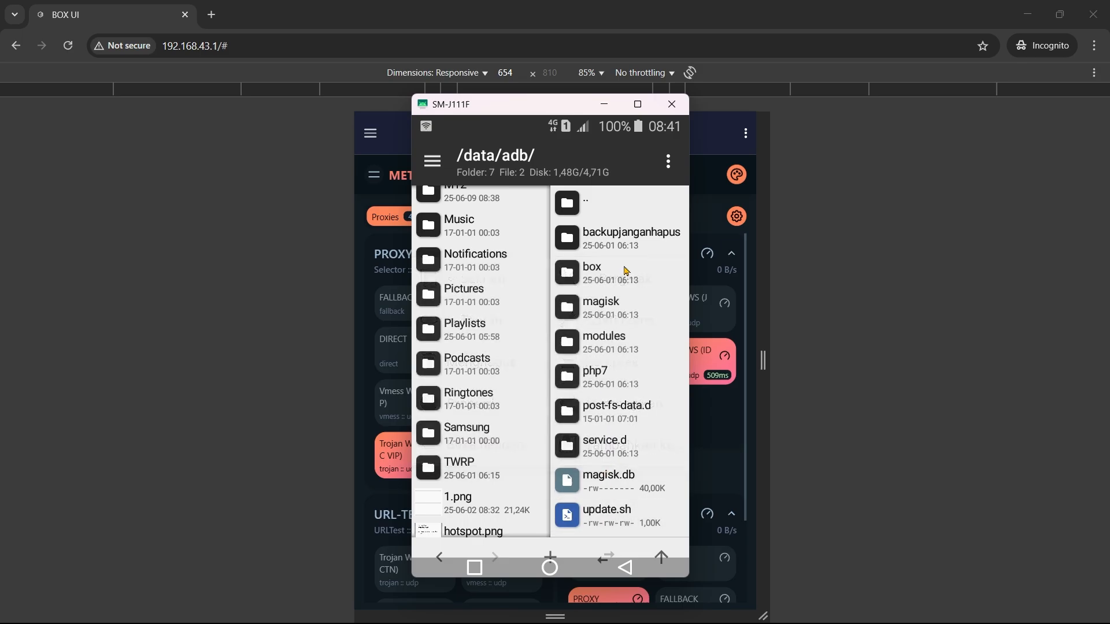
{"action": "left_click", "coordinate": [637, 405]}
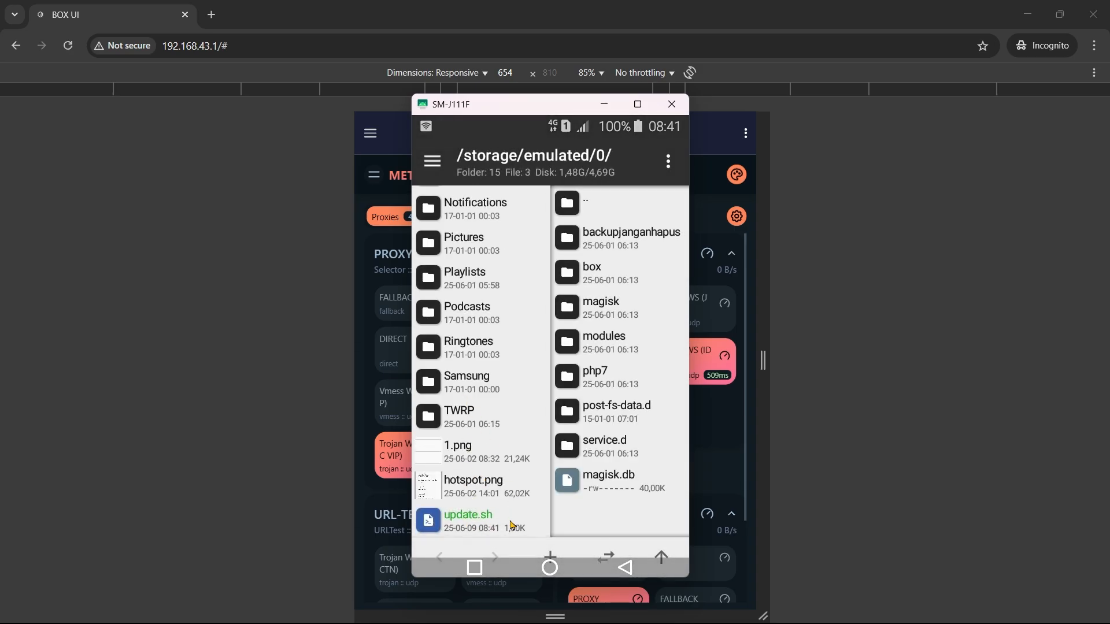
Open a terminal in /storage/emulated/0 and gain root access with the su command.
{"action": "left_click", "coordinate": [668, 164]}
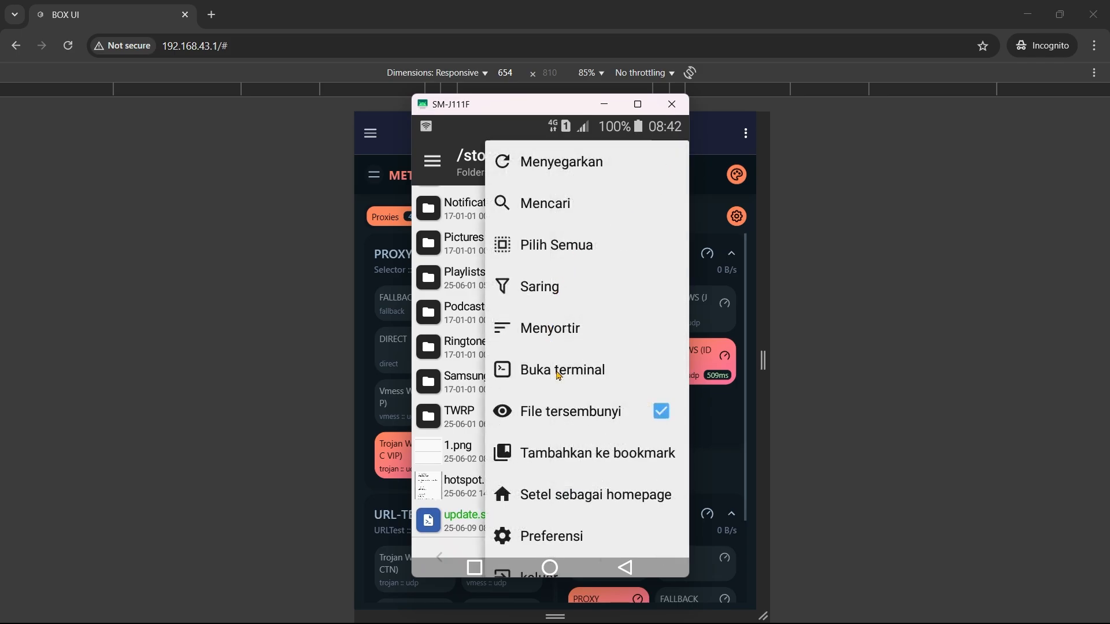
{"action": "left_click", "coordinate": [560, 375]}
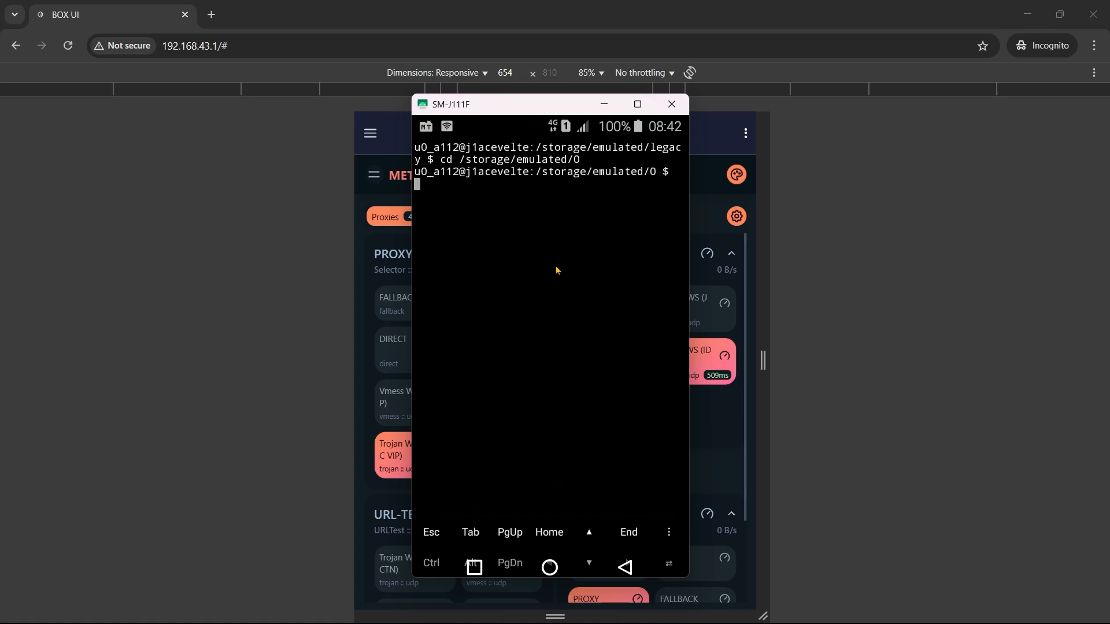
{"action": "type", "text": "su"}
{"action": "key", "text": "Return"}
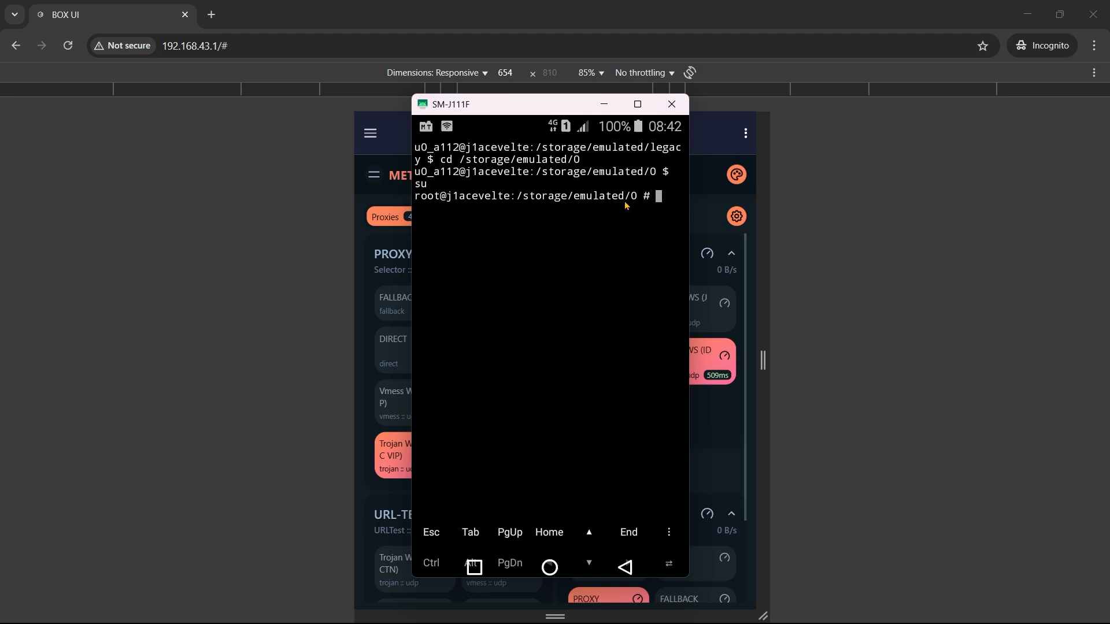
Enter the command sh update.sh at the root prompt without running it, and copy the access code from the Notepad notes.
{"action": "left_click", "coordinate": [669, 201]}
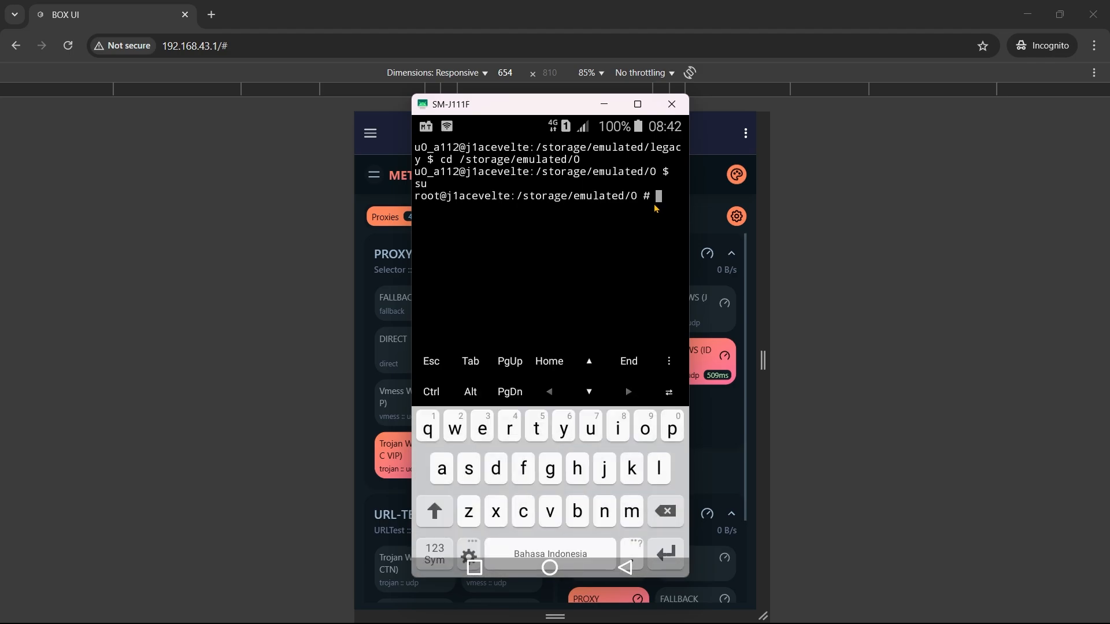
{"action": "type", "text": "sh update.sh"}
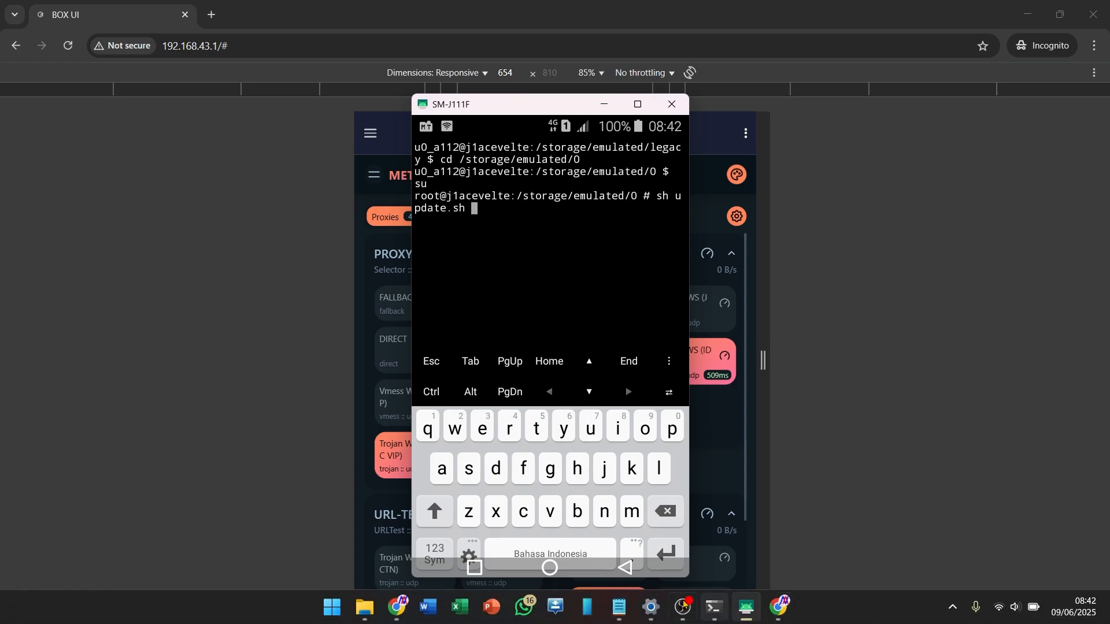
{"action": "left_click", "coordinate": [614, 609]}
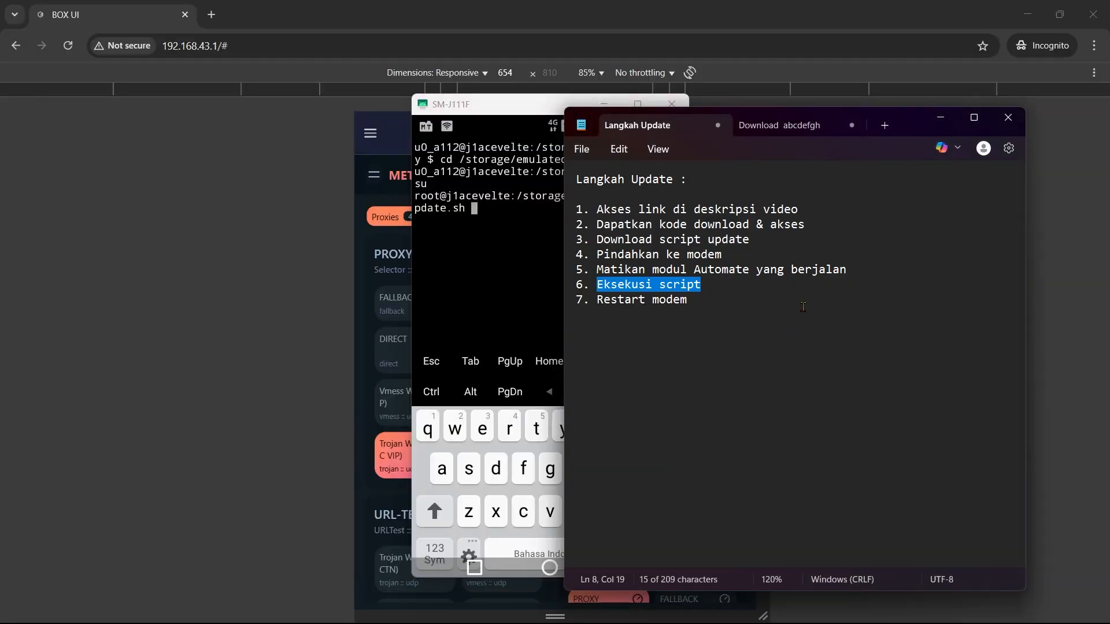
{"action": "left_click", "coordinate": [778, 126]}
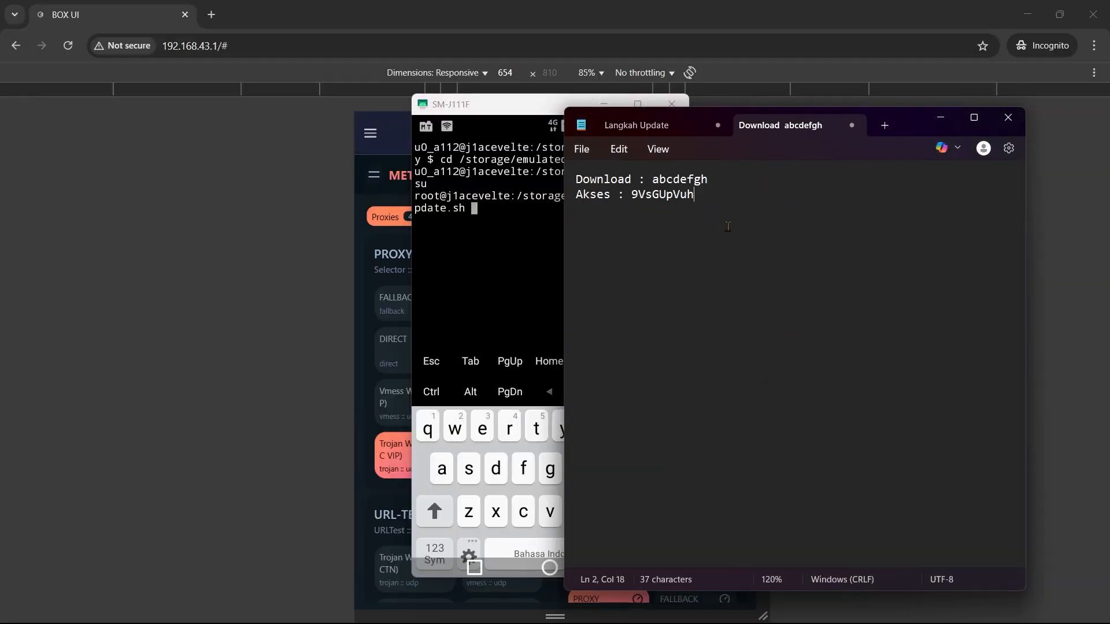
{"action": "left_click_drag", "start_coordinate": [696, 195], "coordinate": [630, 201]}
{"action": "key", "text": "ctrl+c"}
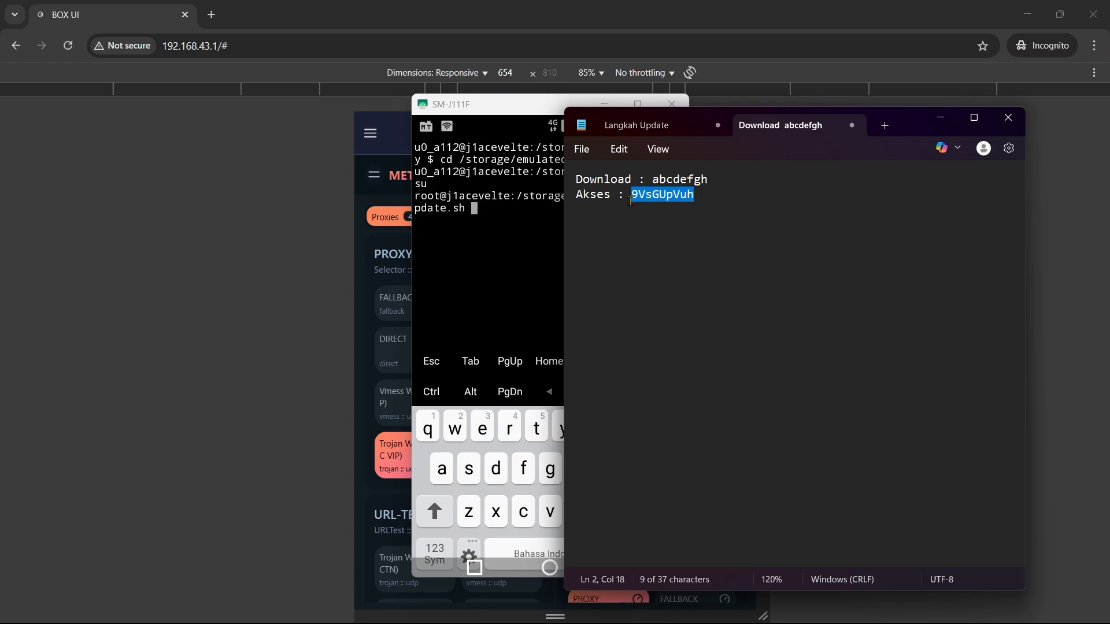
Paste the access code after sh update.sh in the phone's terminal and run the update script.
{"action": "left_click", "coordinate": [539, 238]}
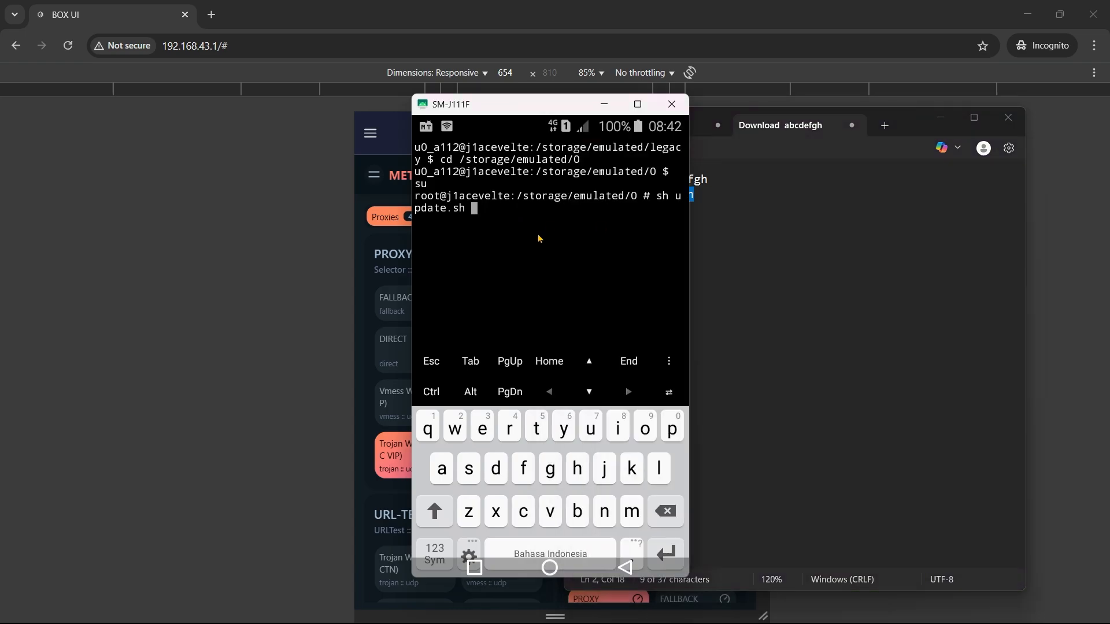
{"action": "left_click", "coordinate": [671, 360]}
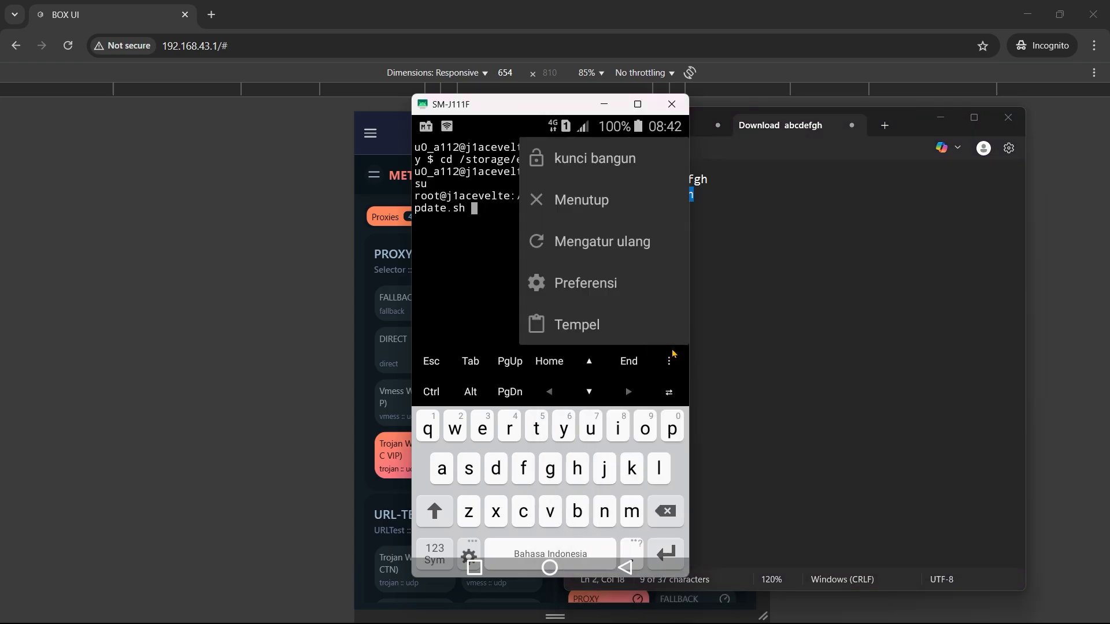
{"action": "left_click", "coordinate": [579, 325]}
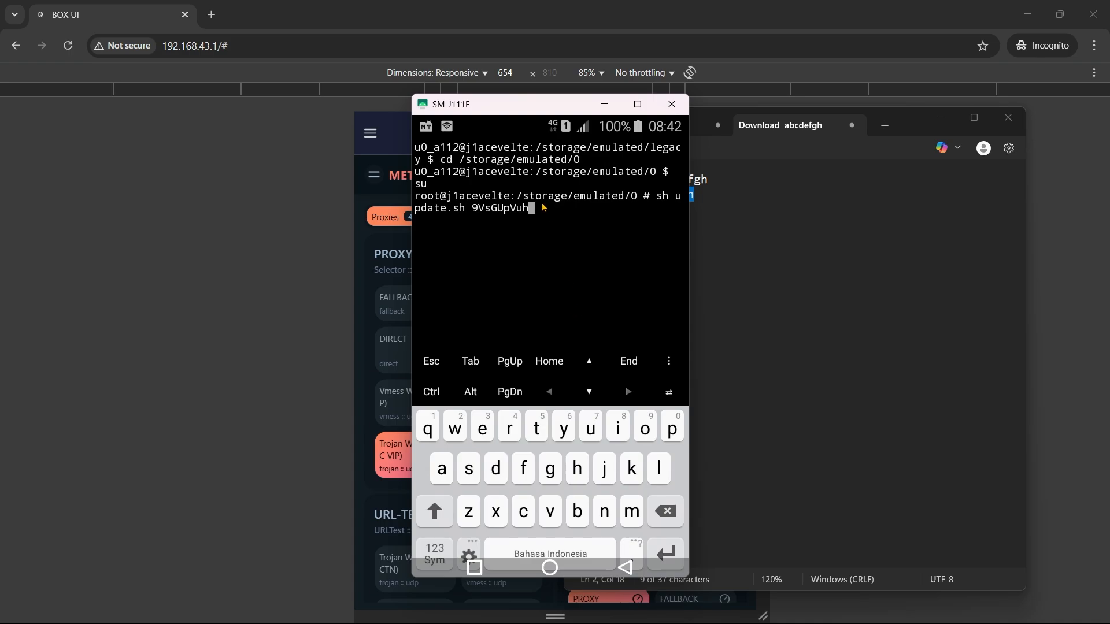
{"action": "left_click_drag", "start_coordinate": [525, 111], "coordinate": [395, 117]}
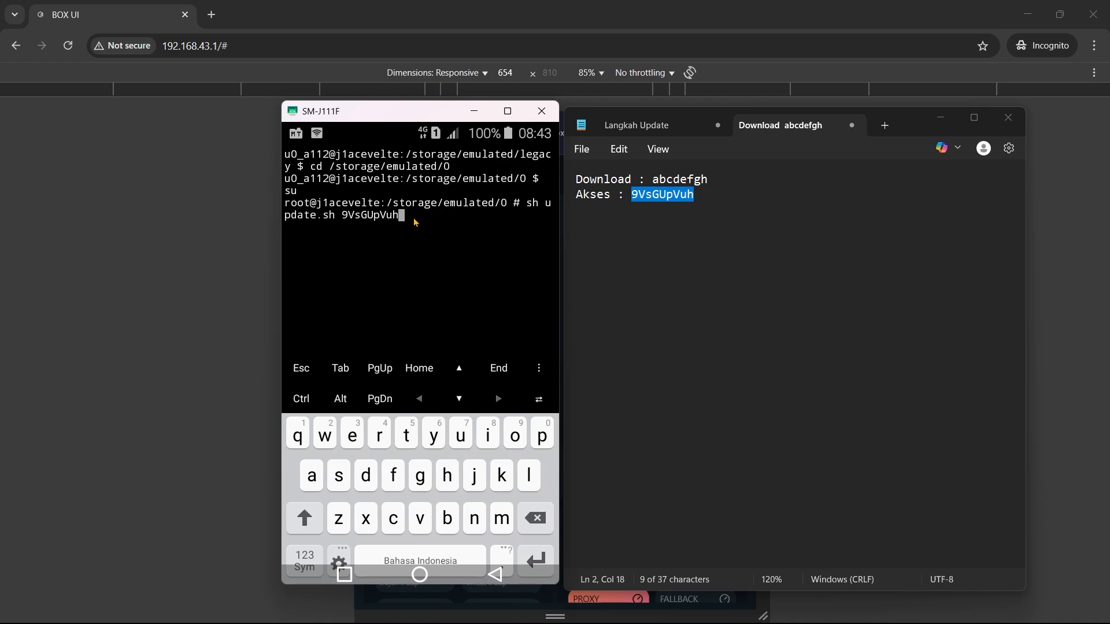
{"action": "key", "text": "Return"}
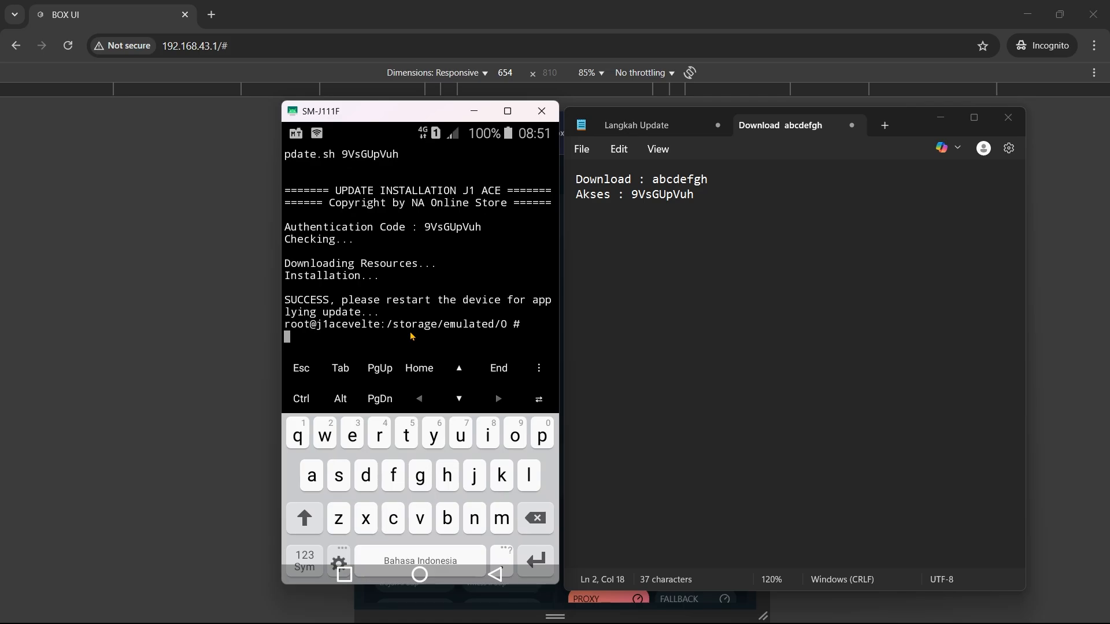
Leave the root shell and the user shell with exit, and close the finished terminal session.
{"action": "type", "text": "exit"}
{"action": "key", "text": "Return"}
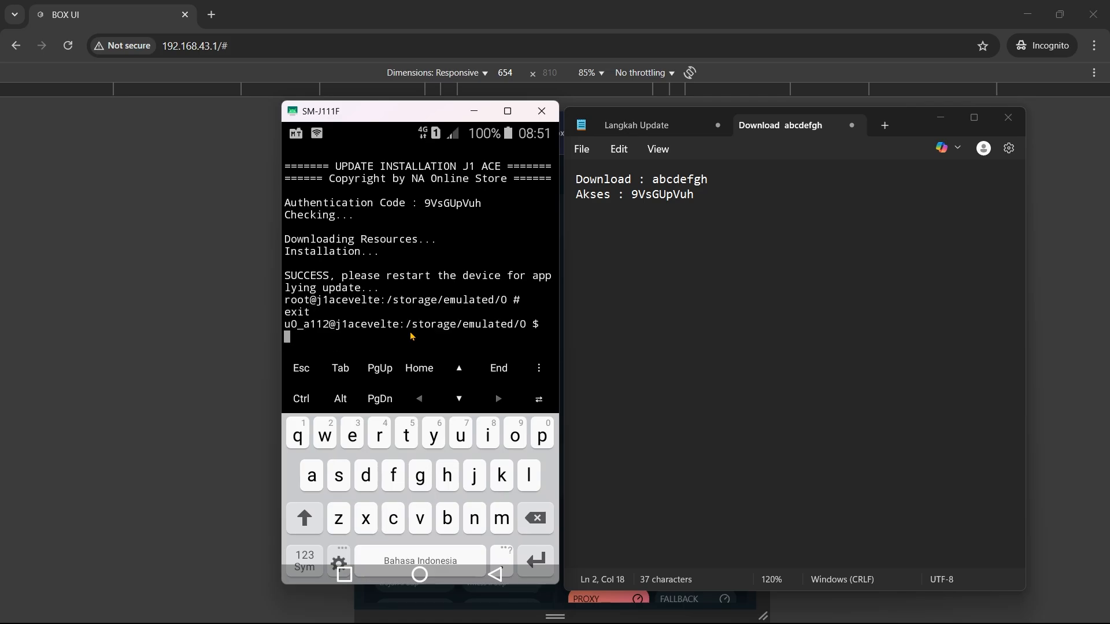
{"action": "type", "text": "exit"}
{"action": "key", "text": "Return"}
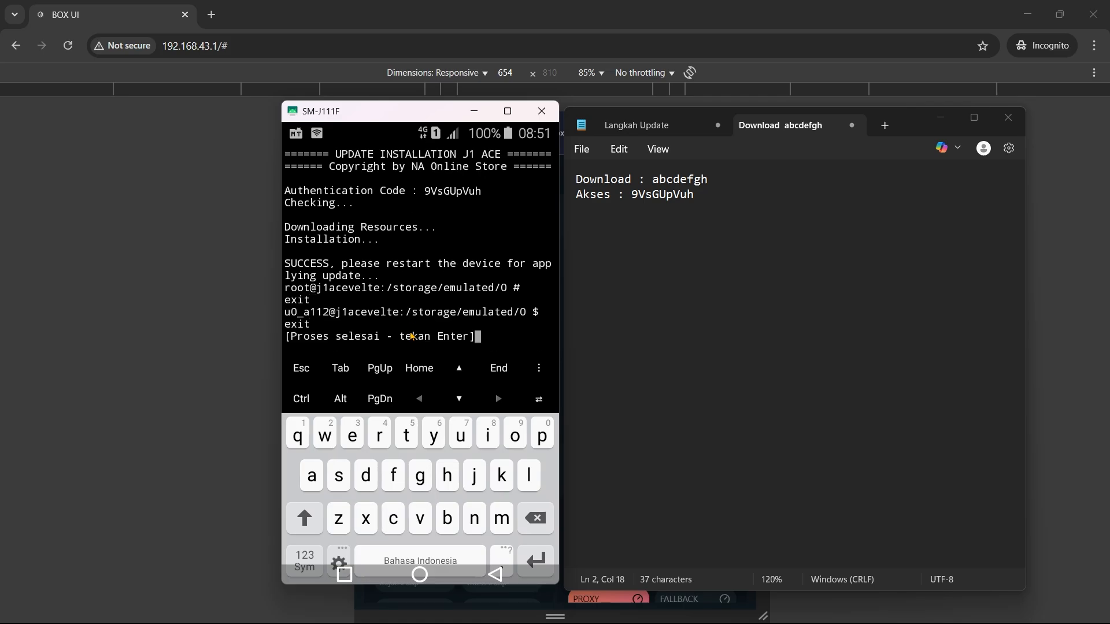
{"action": "key", "text": "Return"}
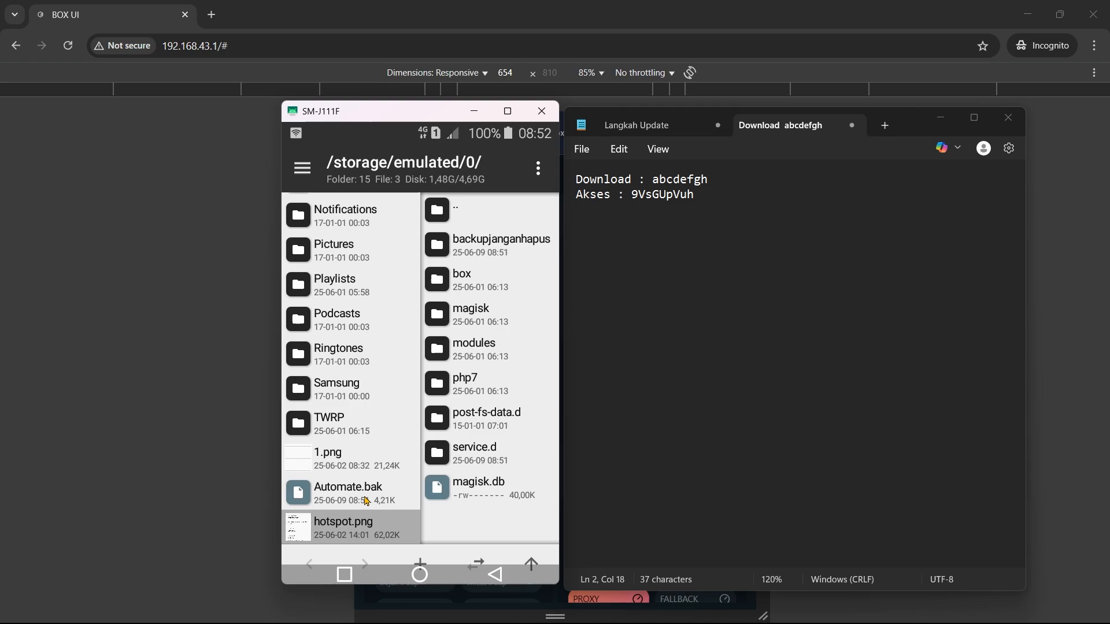
Leave the file manager for the phone's home screen and open the settings of the Automate app.
{"action": "left_click", "coordinate": [354, 459]}
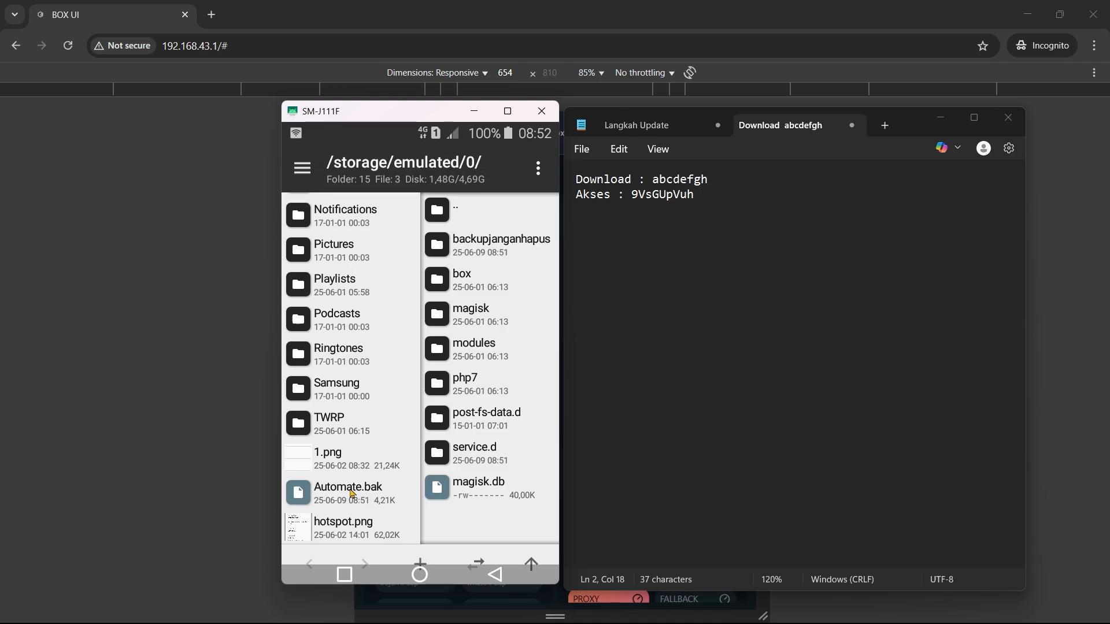
{"action": "left_click", "coordinate": [419, 576]}
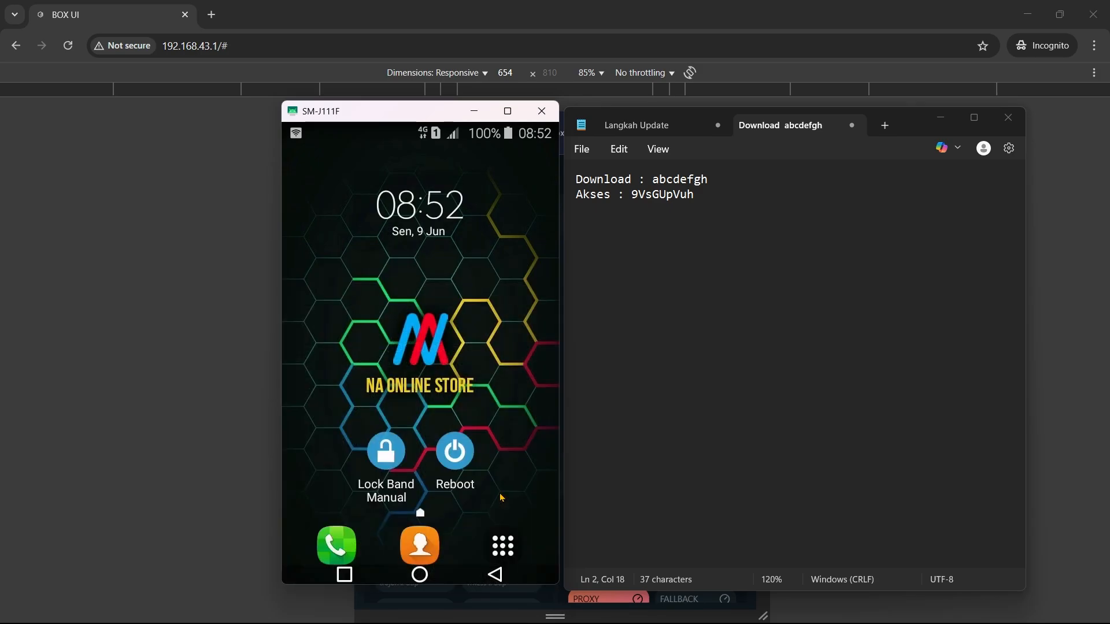
{"action": "left_click", "coordinate": [503, 546]}
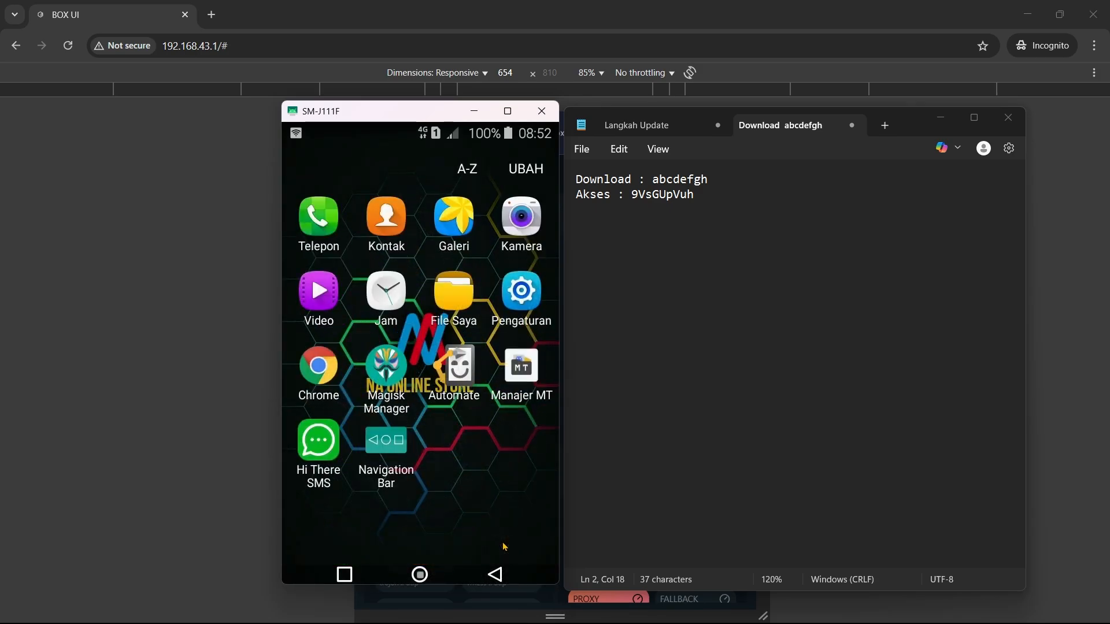
{"action": "left_click", "coordinate": [459, 366]}
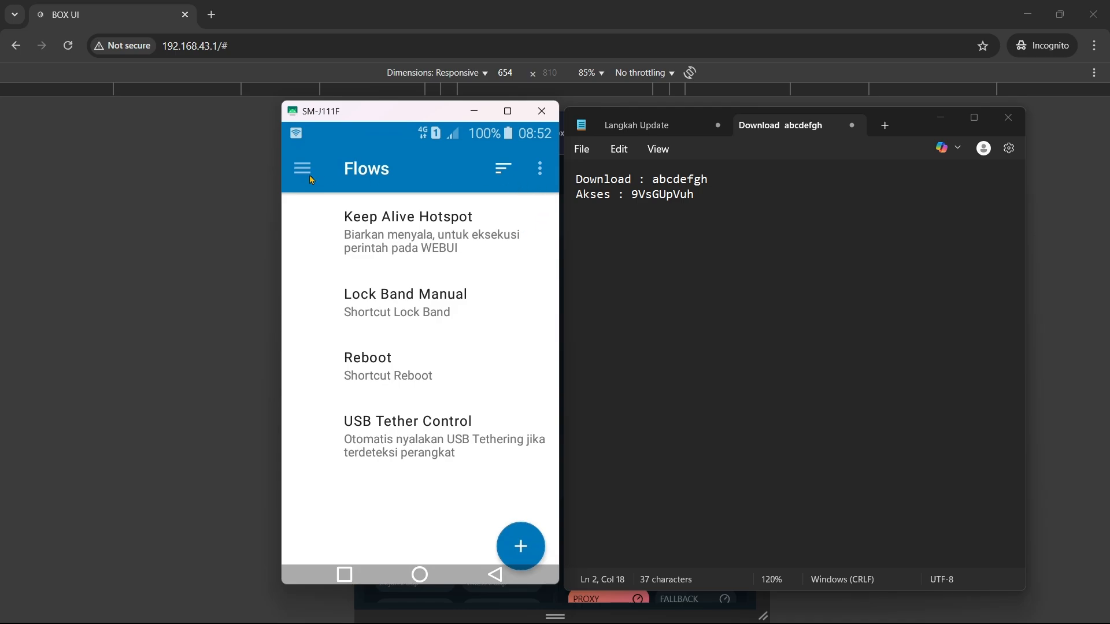
{"action": "left_click", "coordinate": [540, 172]}
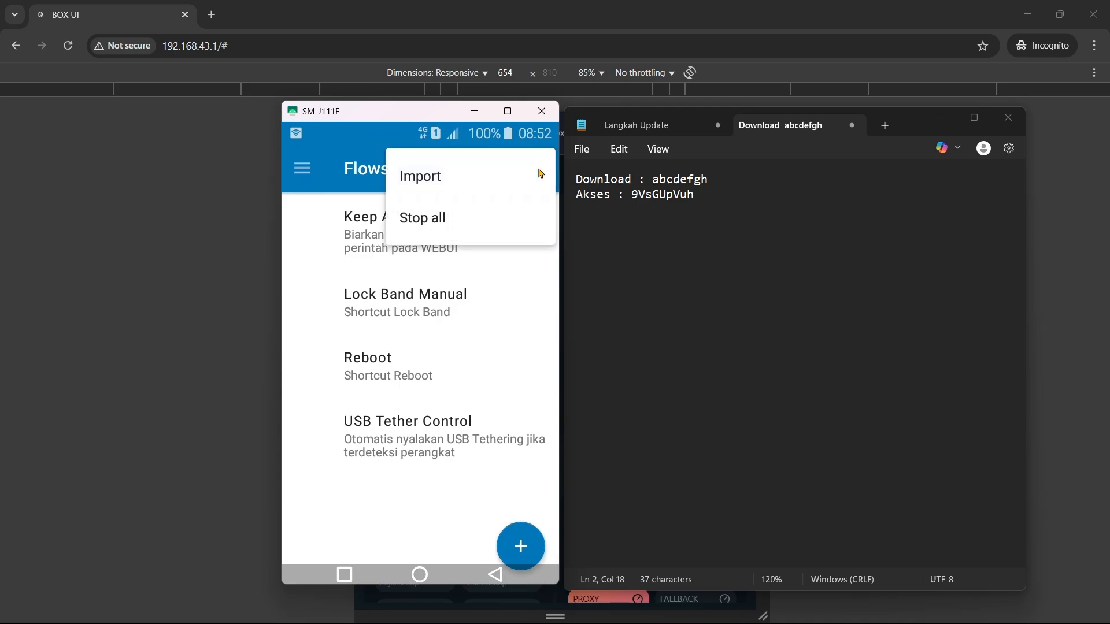
{"action": "left_click", "coordinate": [355, 184]}
{"action": "left_click", "coordinate": [302, 168]}
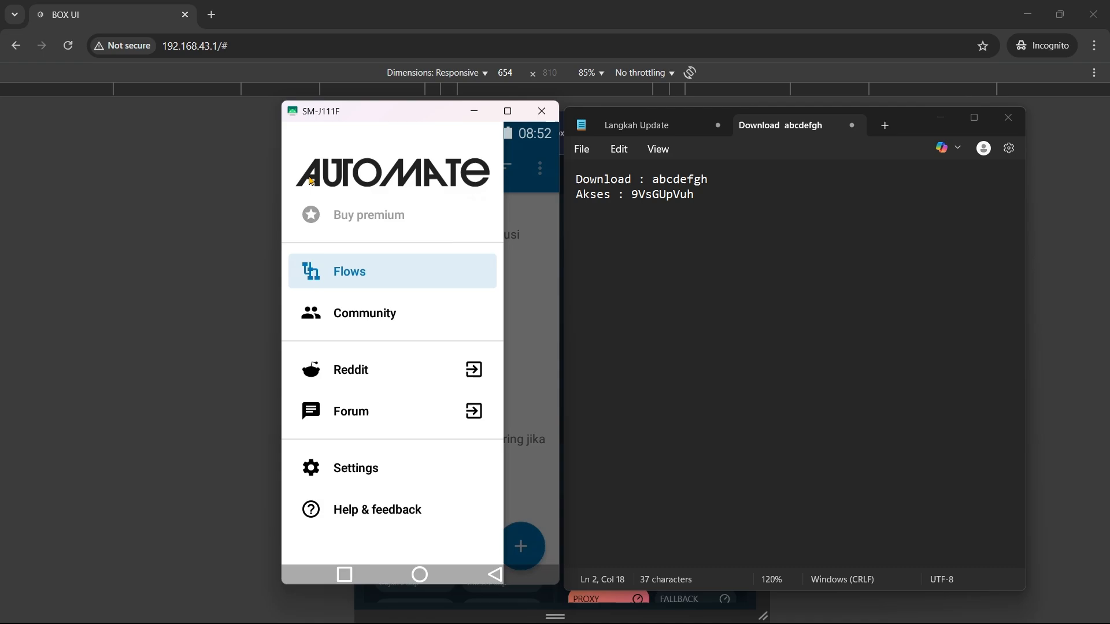
{"action": "right_click", "coordinate": [370, 471]}
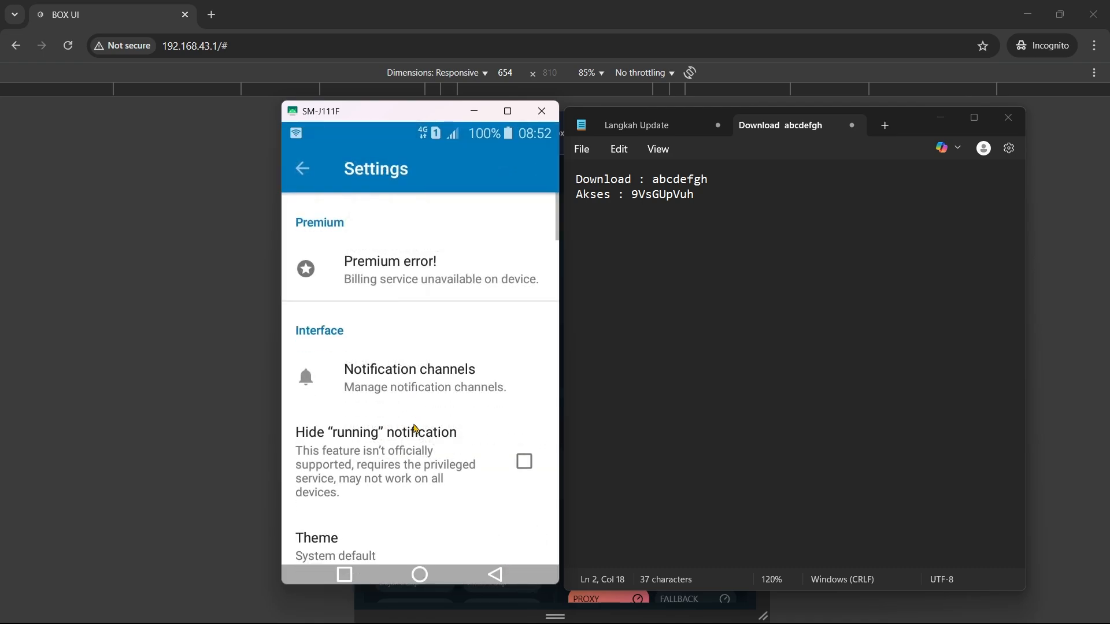
Restore the Automate flows from the backup file Automate.bak in /storage/emulated/0, using SD card as the source.
{"action": "scroll", "coordinate": [403, 239], "scroll_direction": "down", "scroll_amount": 2}
{"action": "scroll", "coordinate": [403, 239], "scroll_direction": "down", "scroll_amount": 5}
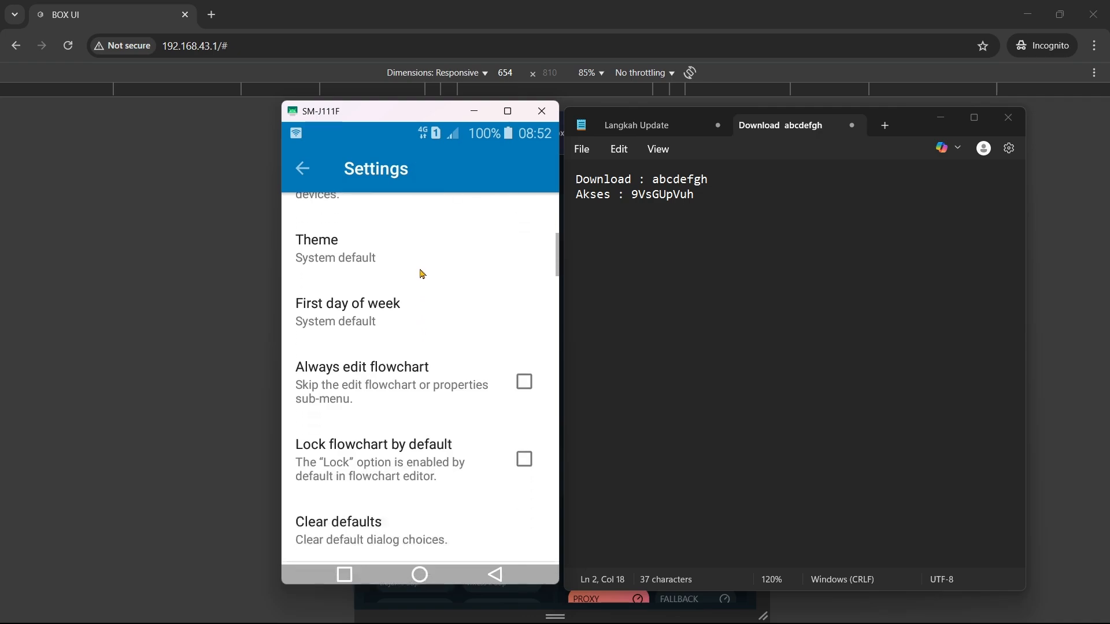
{"action": "scroll", "coordinate": [461, 359], "scroll_direction": "down", "scroll_amount": 4}
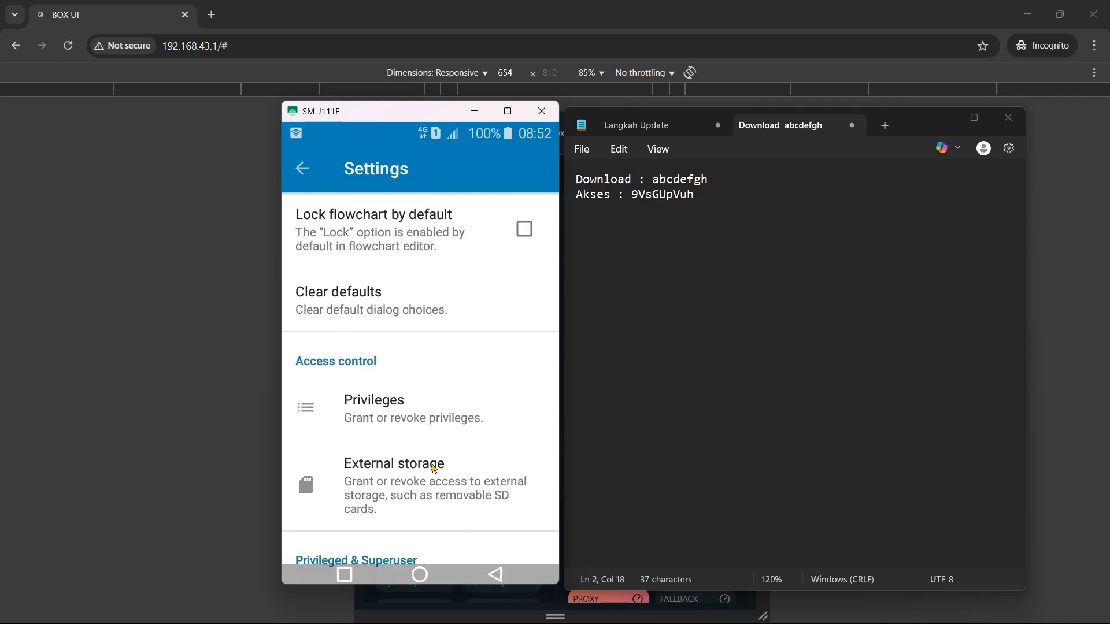
{"action": "scroll", "coordinate": [439, 249], "scroll_direction": "down", "scroll_amount": 5}
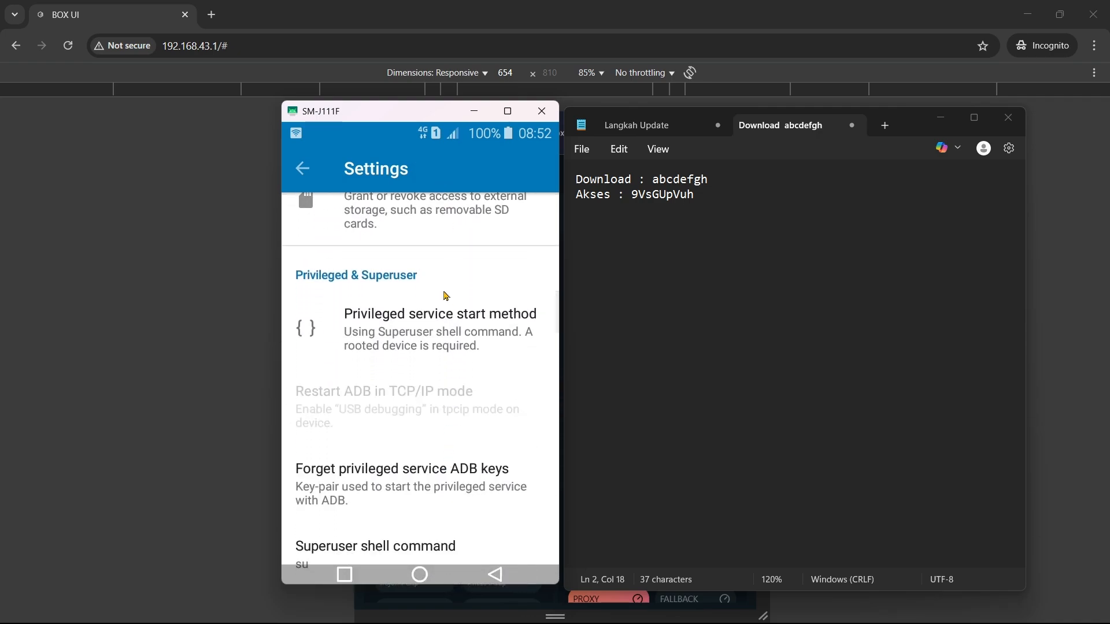
{"action": "scroll", "coordinate": [434, 461], "scroll_direction": "down", "scroll_amount": 5}
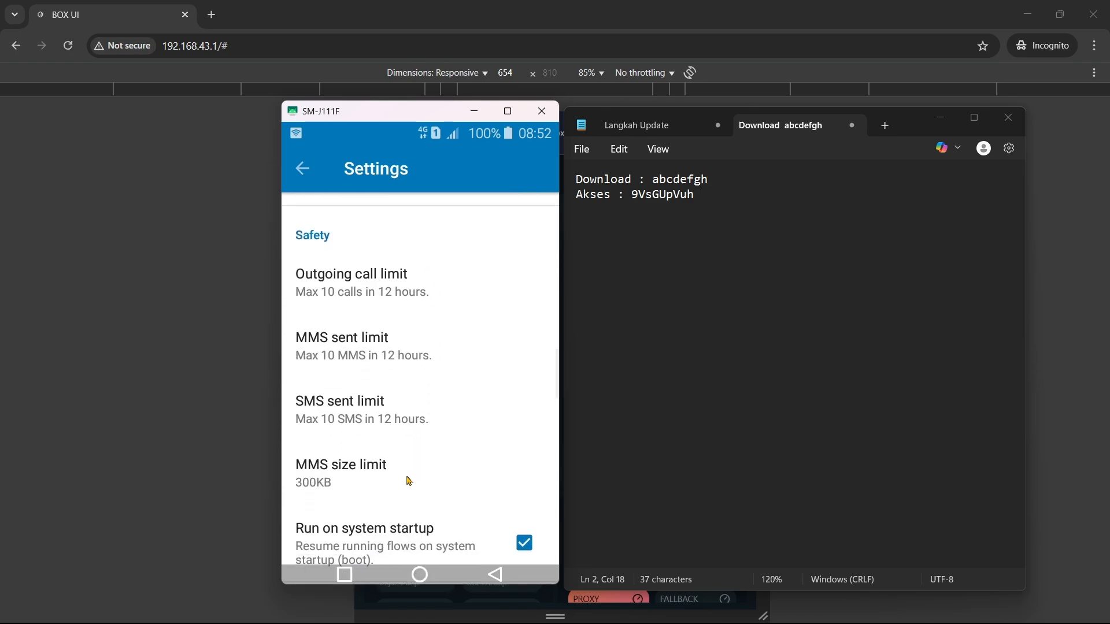
{"action": "scroll", "coordinate": [420, 530], "scroll_direction": "down", "scroll_amount": 5}
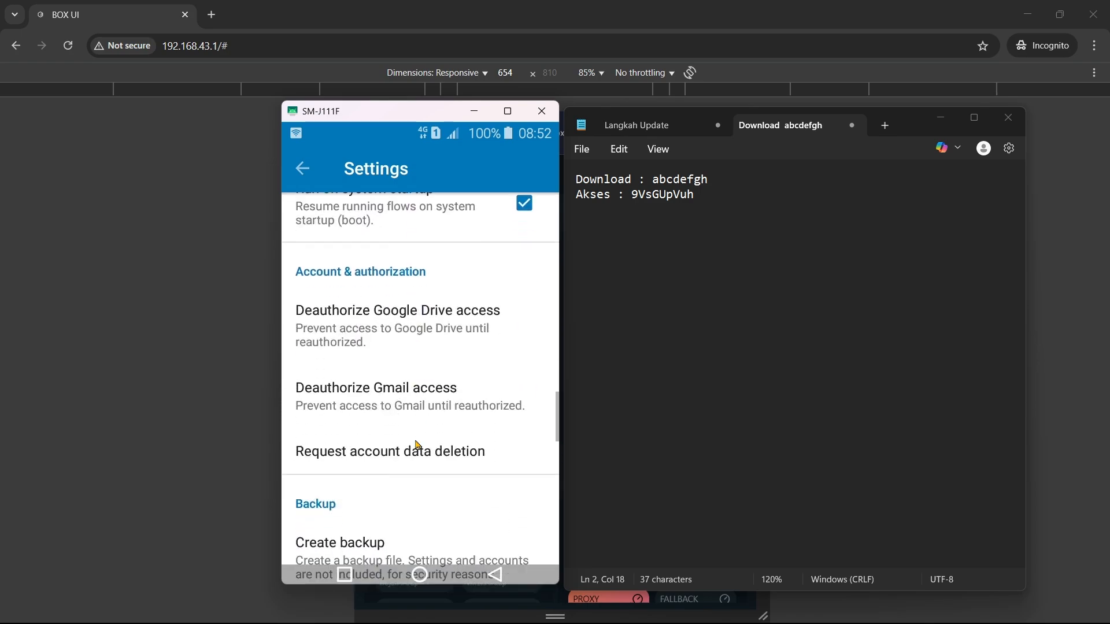
{"action": "scroll", "coordinate": [422, 457], "scroll_direction": "down", "scroll_amount": 5}
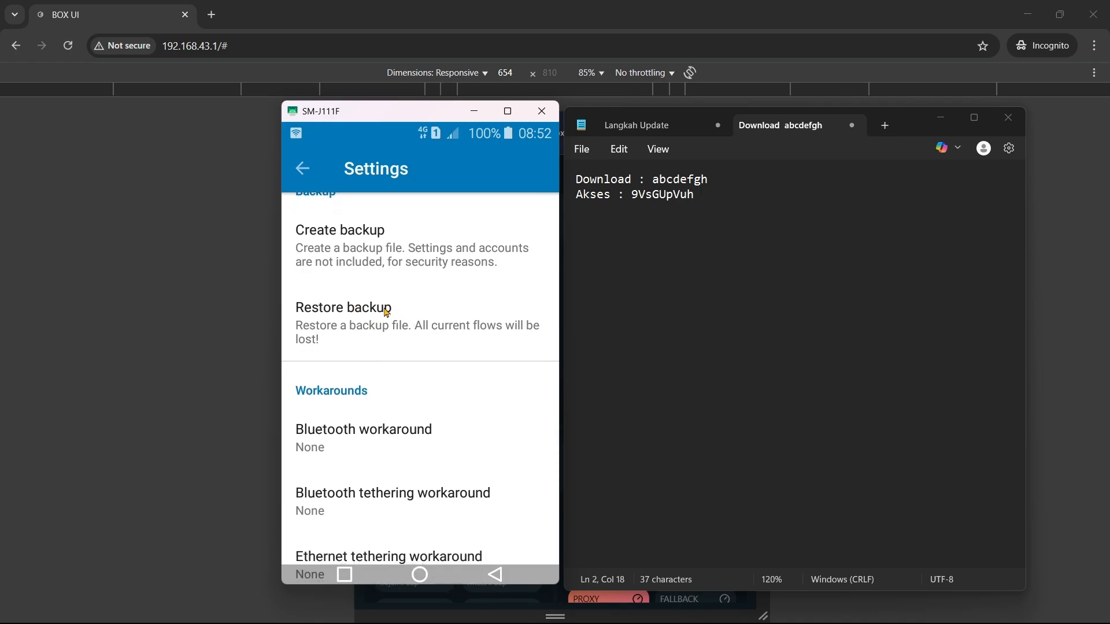
{"action": "left_click", "coordinate": [398, 331]}
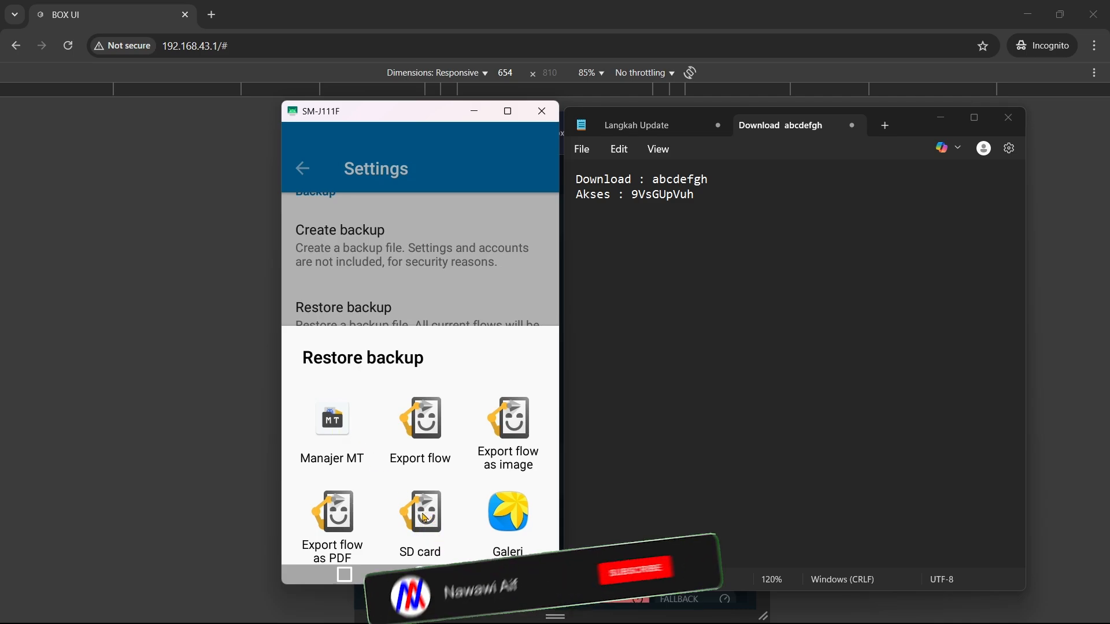
{"action": "left_click", "coordinate": [431, 516]}
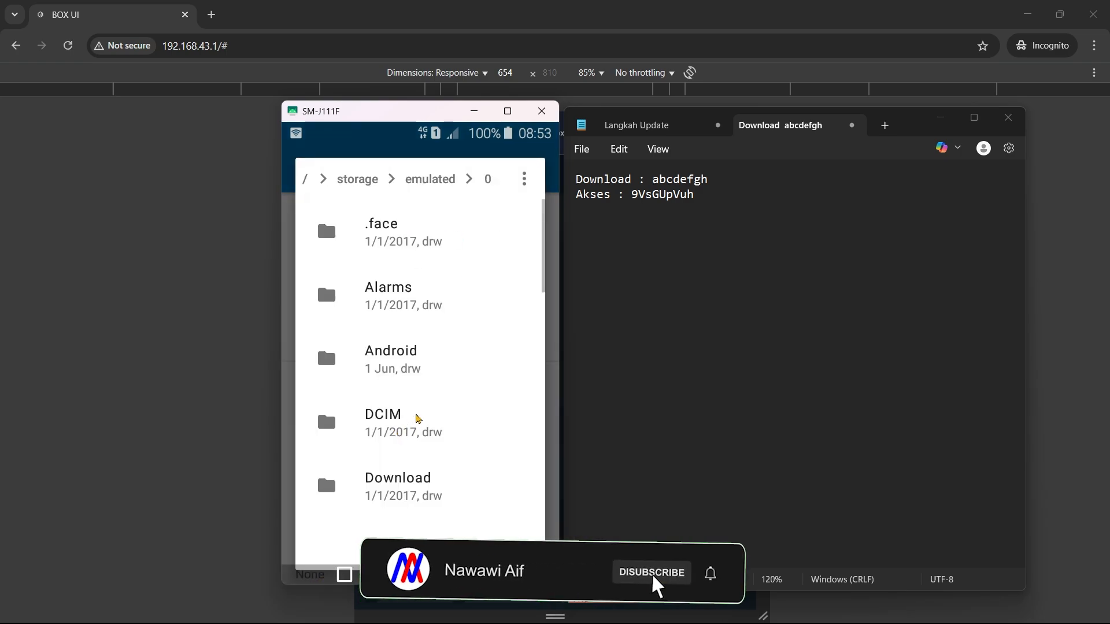
{"action": "scroll", "coordinate": [438, 399], "scroll_direction": "down", "scroll_amount": 5}
{"action": "scroll", "coordinate": [438, 429], "scroll_direction": "down", "scroll_amount": 10}
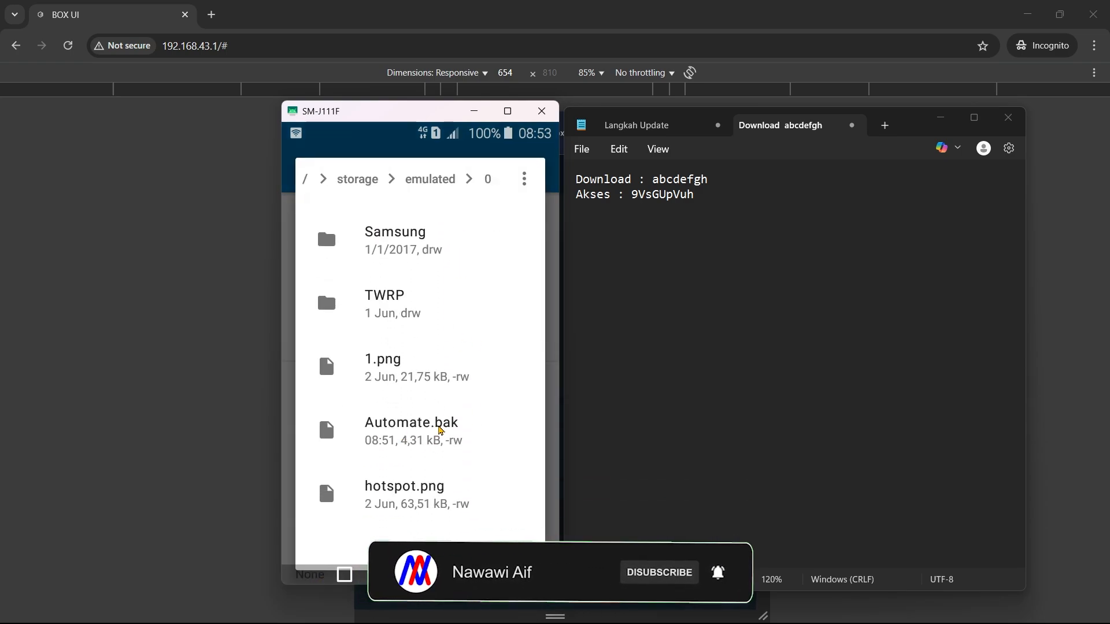
{"action": "left_click", "coordinate": [431, 437]}
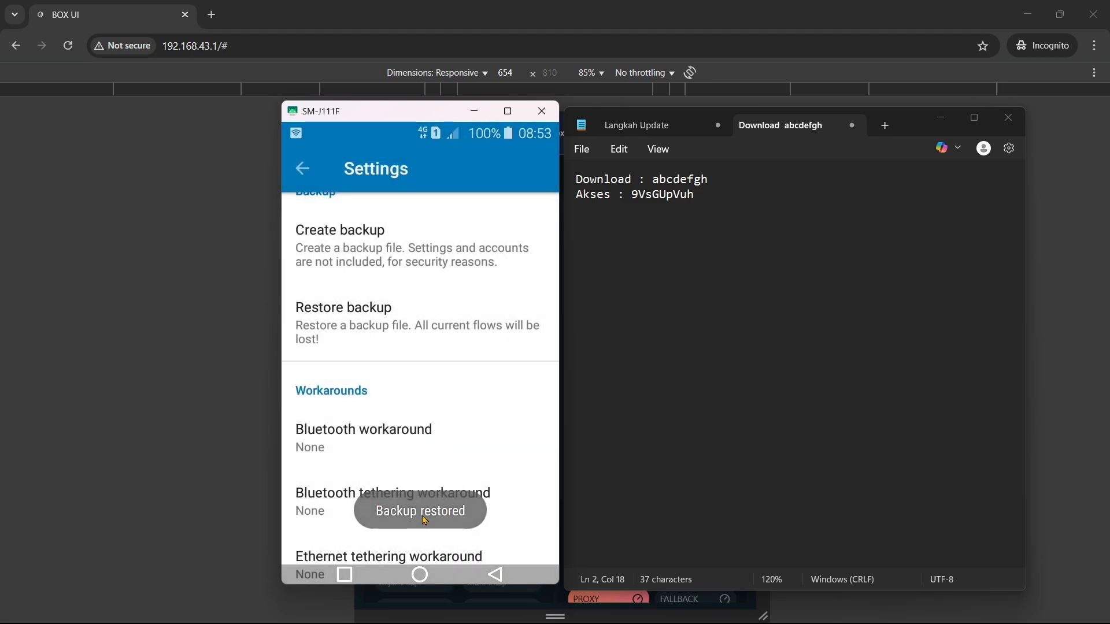
Return to the flow list and start the Keep Alive Hotspot and USB Tether Control flows.
{"action": "left_click", "coordinate": [299, 168]}
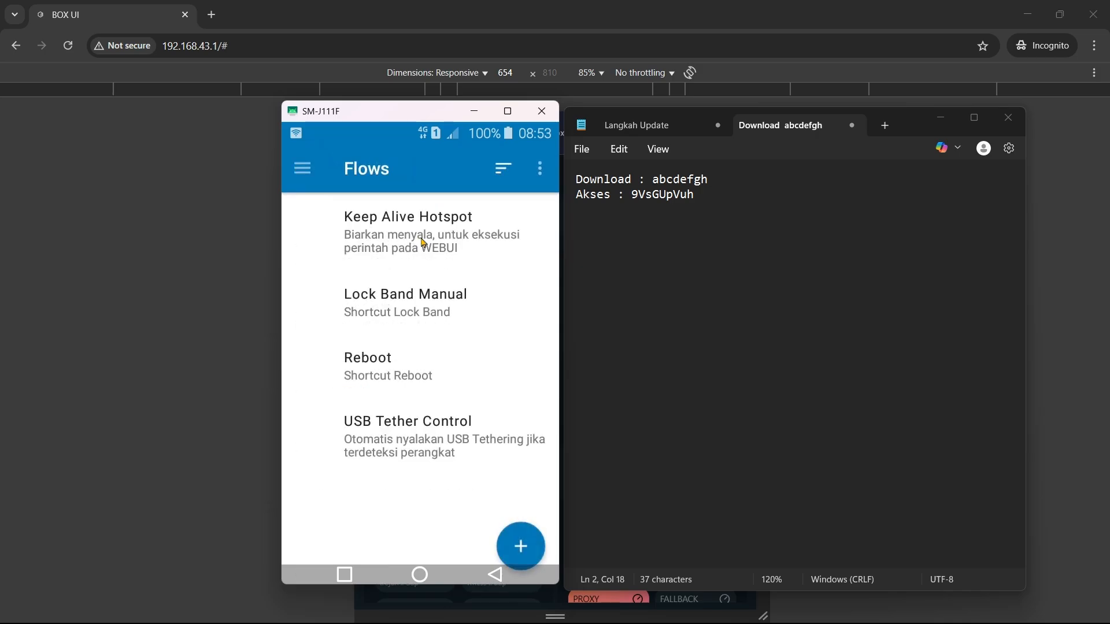
{"action": "left_click", "coordinate": [423, 241]}
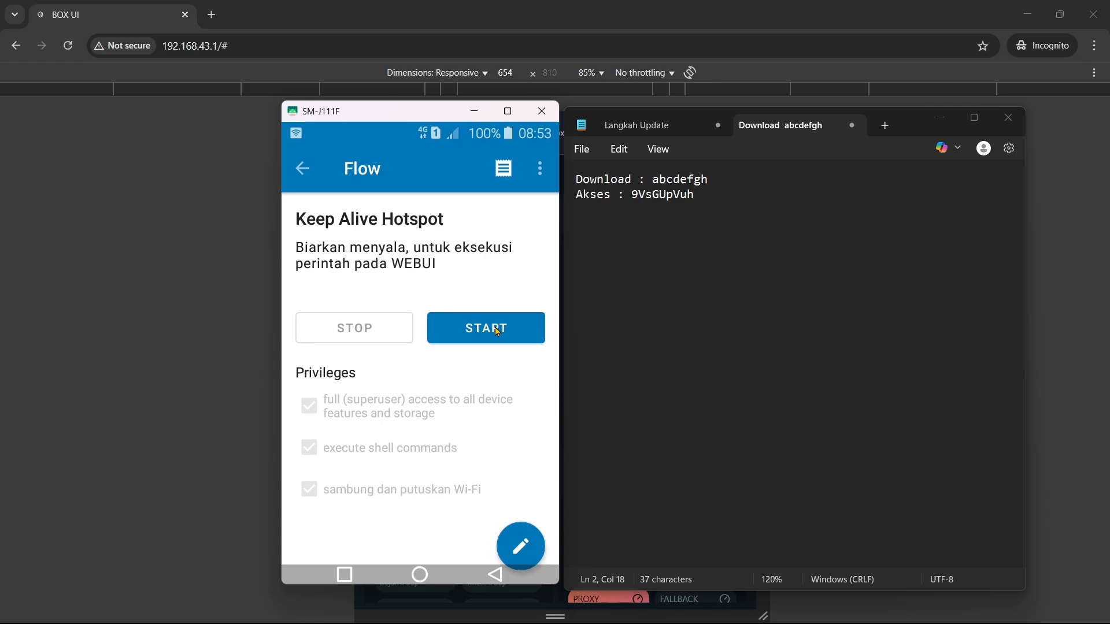
{"action": "left_click", "coordinate": [490, 327]}
{"action": "right_click", "coordinate": [450, 275]}
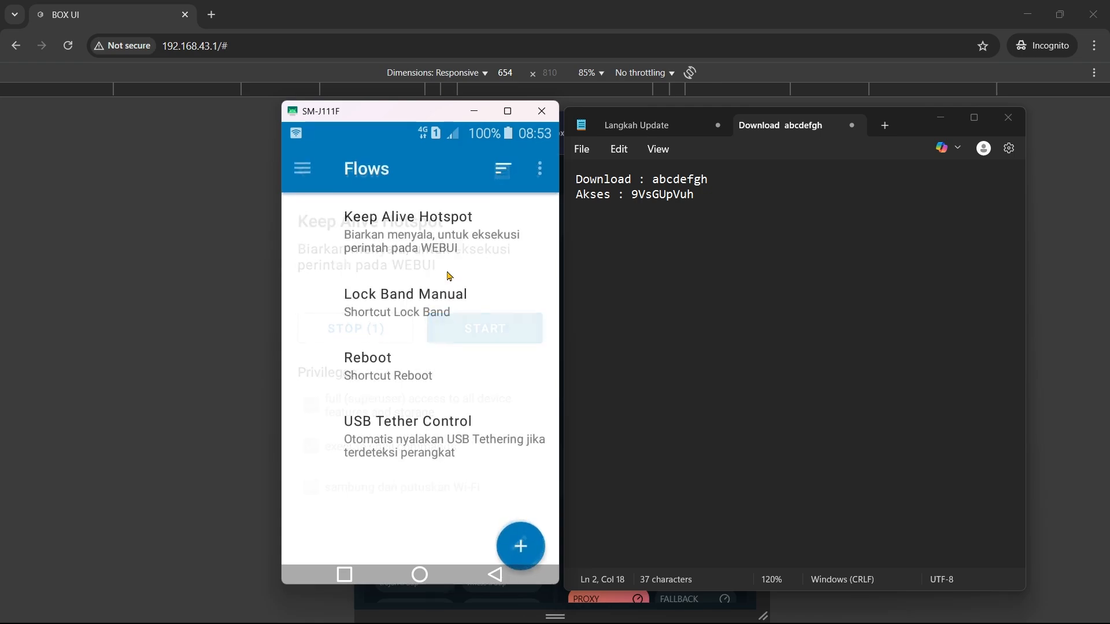
{"action": "left_click", "coordinate": [412, 443]}
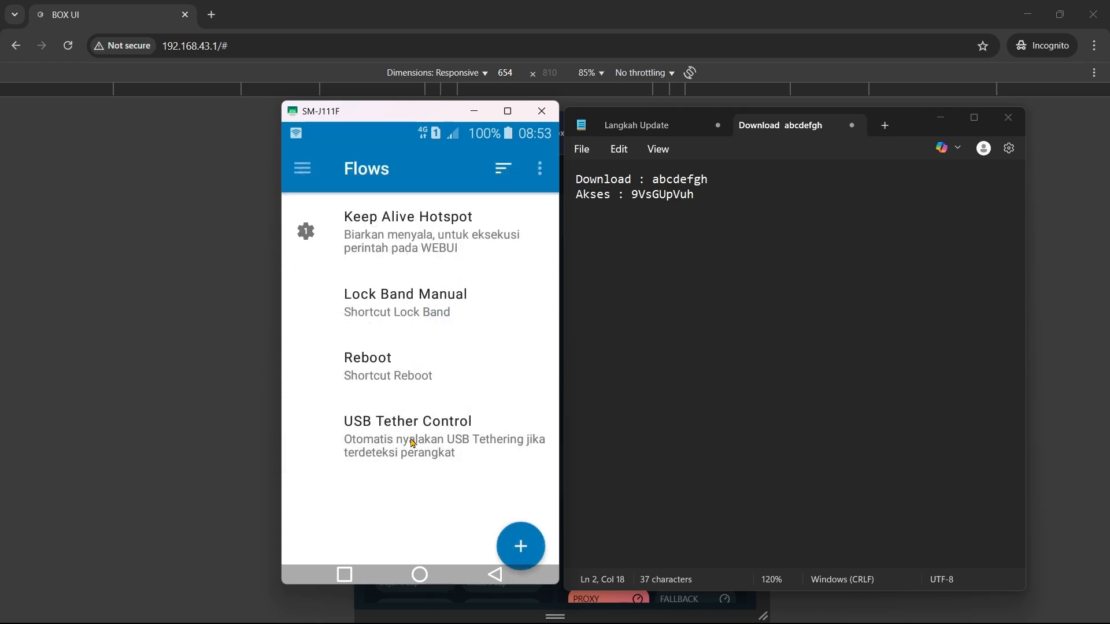
{"action": "left_click", "coordinate": [439, 328]}
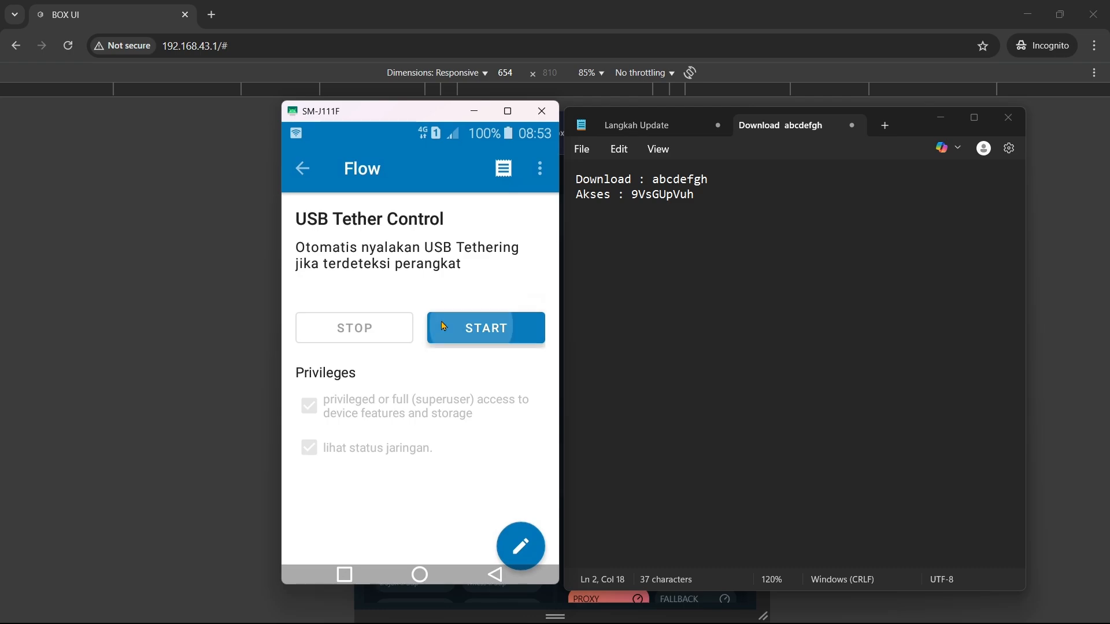
Leave the Automate flow list for the phone's home screen and restart the modem with the Reboot shortcut.
{"action": "right_click", "coordinate": [442, 323]}
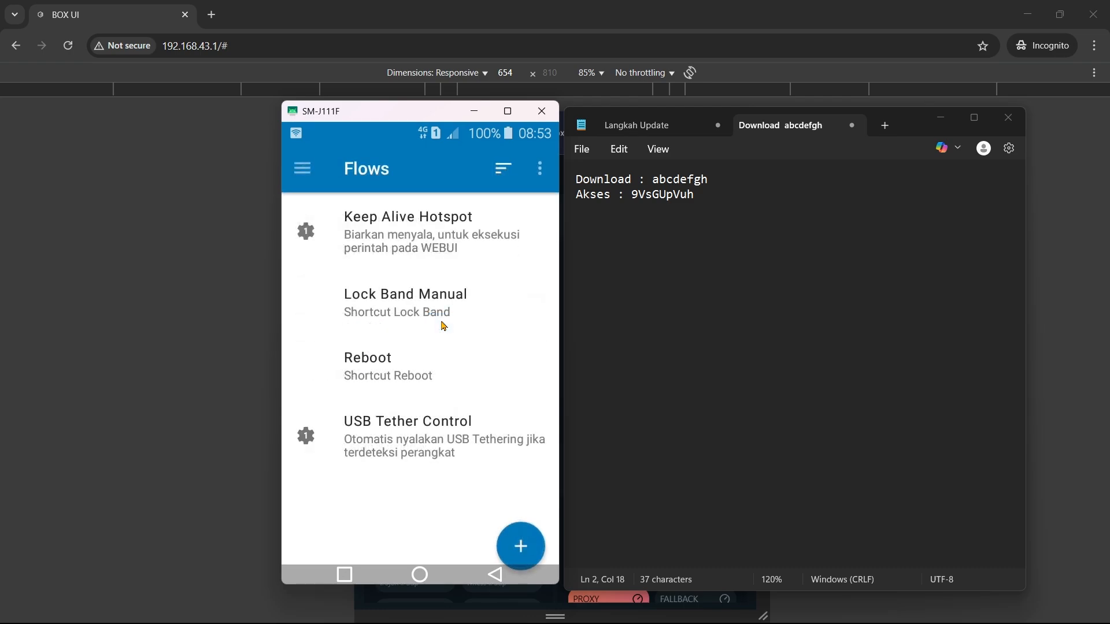
{"action": "right_click", "coordinate": [461, 374]}
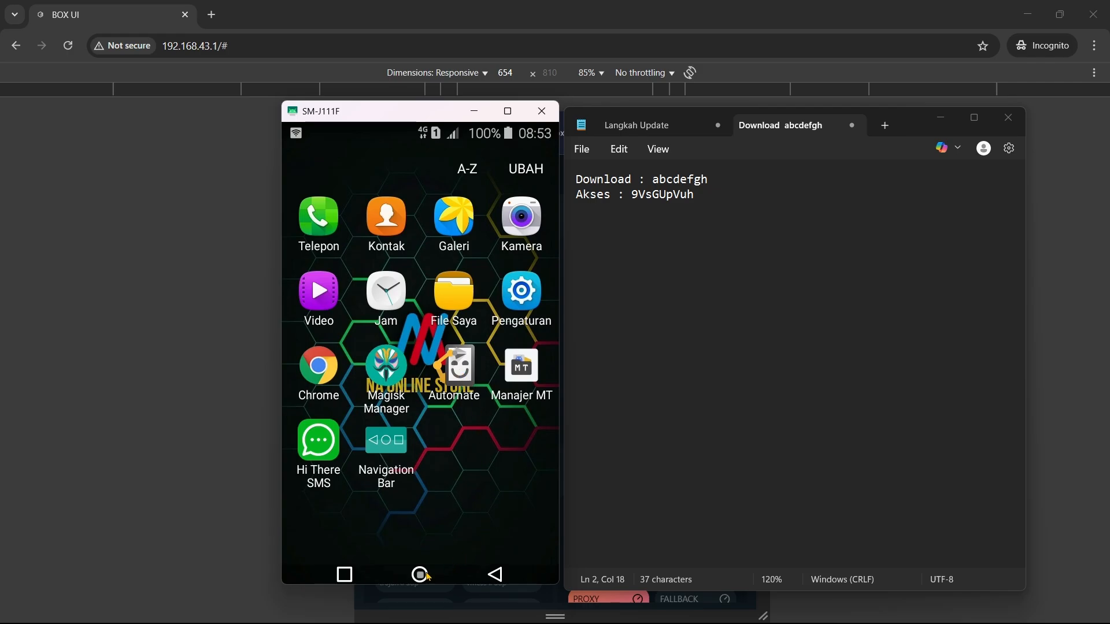
{"action": "left_click", "coordinate": [424, 576]}
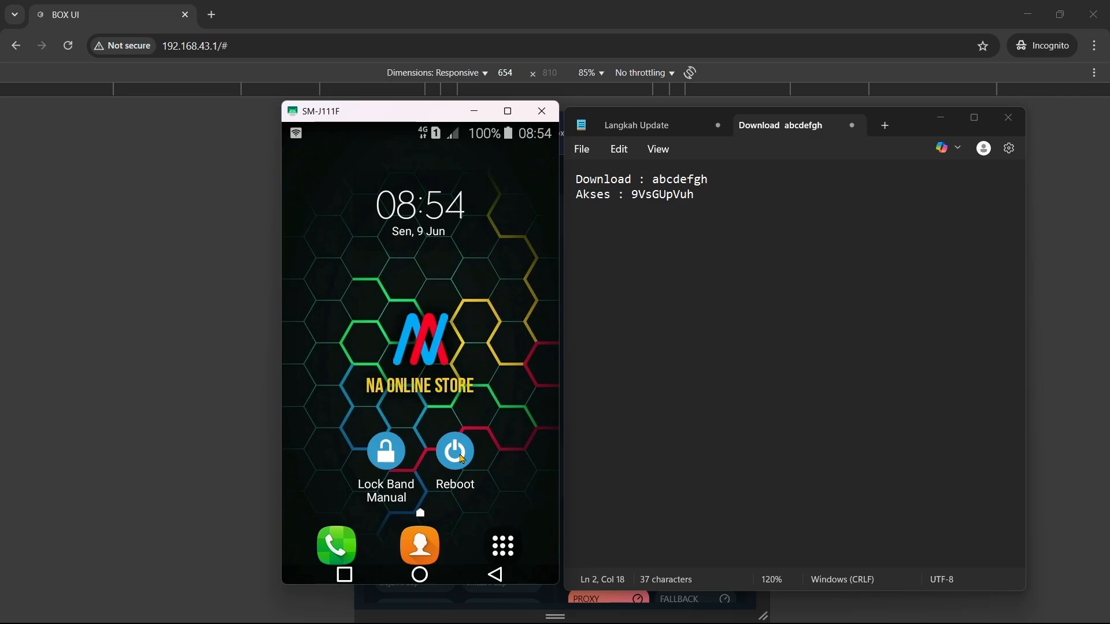
{"action": "left_click", "coordinate": [462, 452]}
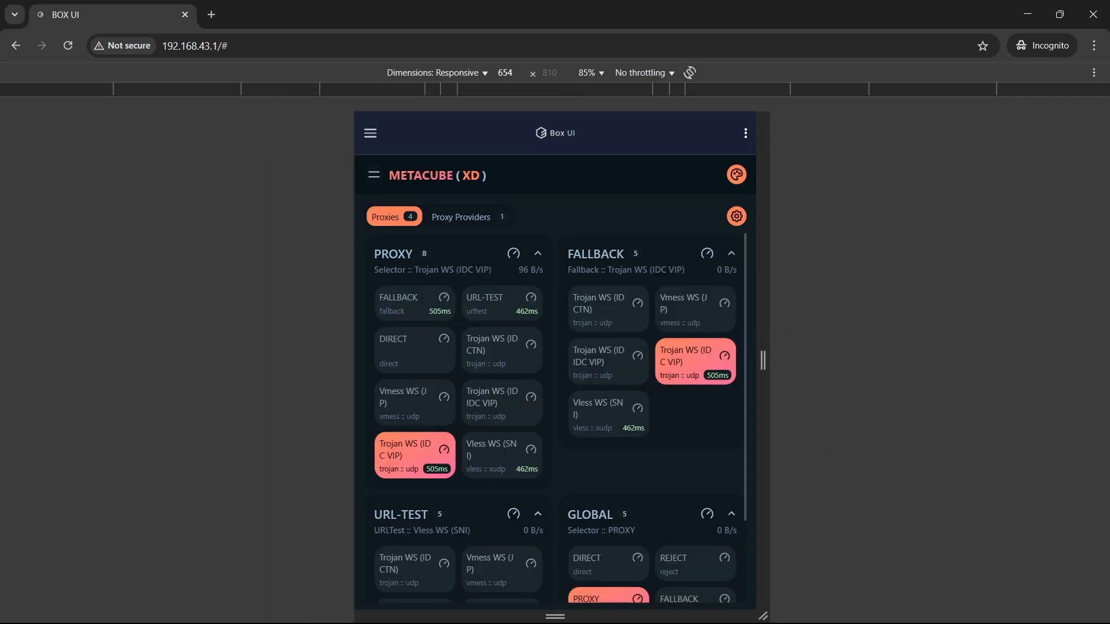
Check the computer's network connection status and reload the Box UI page at 192.168.43.1 in the browser.
{"action": "mouse_move", "coordinate": [948, 621]}
{"action": "mouse_move", "coordinate": [997, 608]}
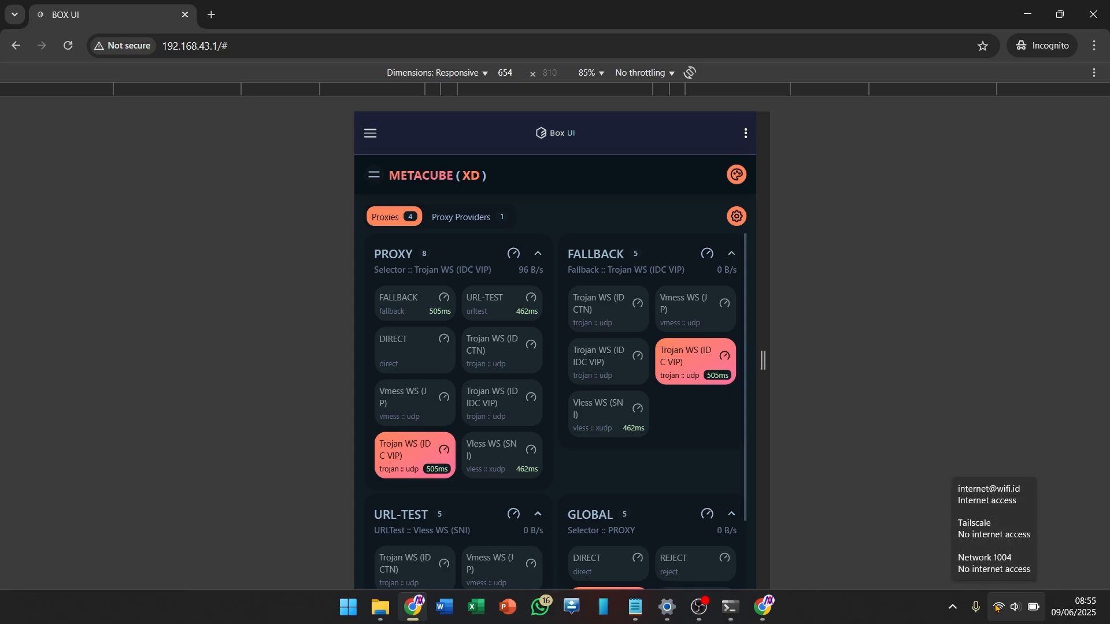
{"action": "left_click", "coordinate": [68, 46]}
{"action": "left_click", "coordinate": [211, 46]}
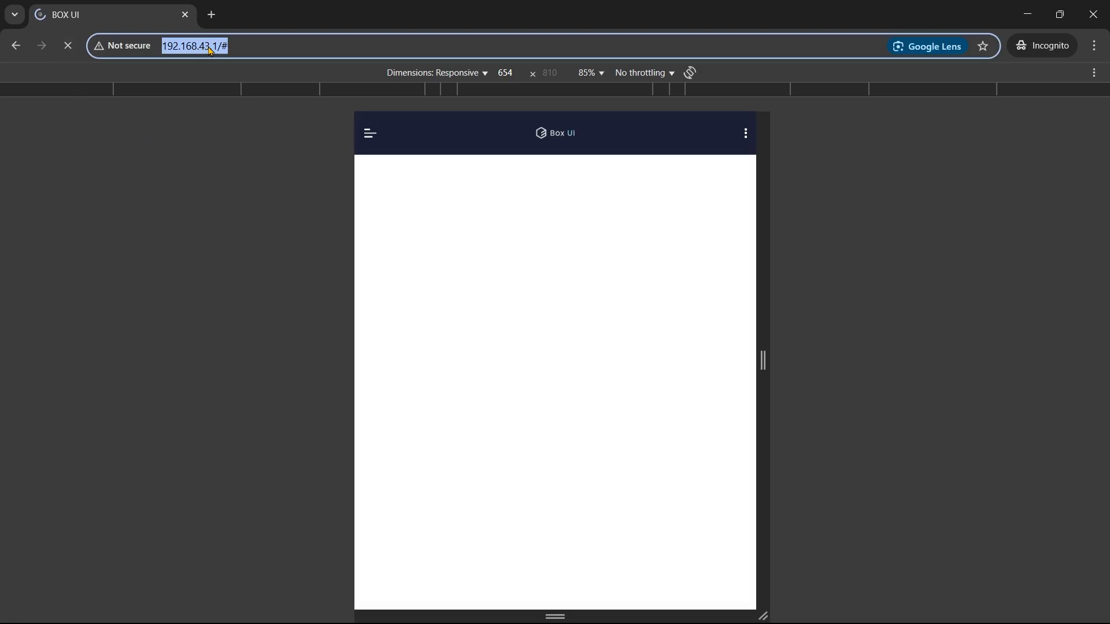
{"action": "left_click", "coordinate": [272, 219]}
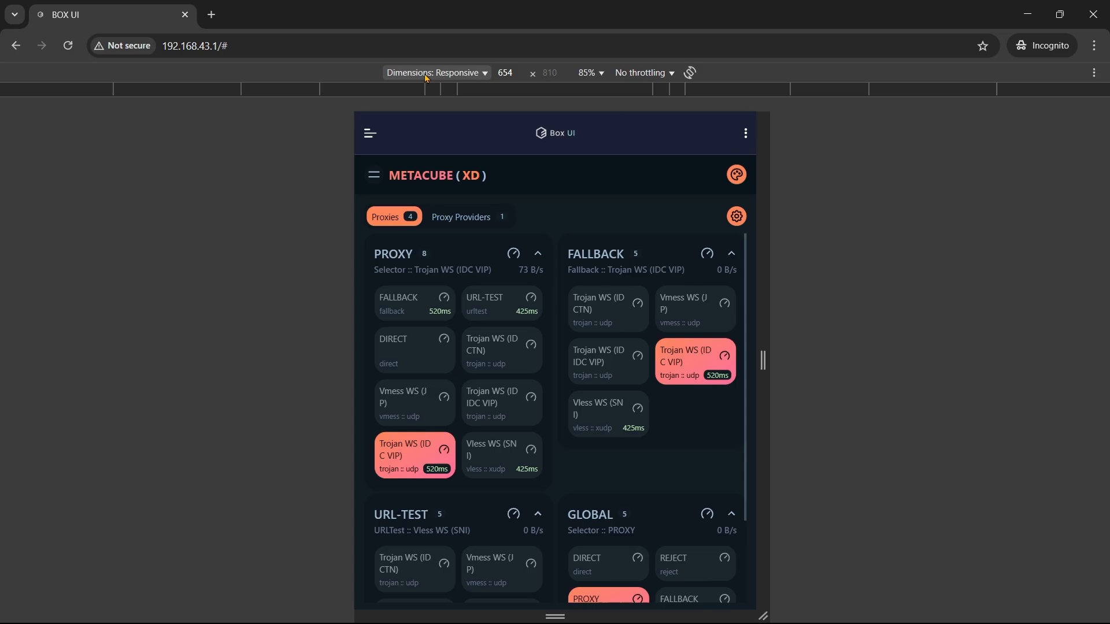
Close the separate DevTools window to return the Box UI page from responsive emulation to its full desktop layout.
{"action": "left_click", "coordinate": [426, 78]}
{"action": "key", "text": "Escape"}
{"action": "mouse_move", "coordinate": [805, 622]}
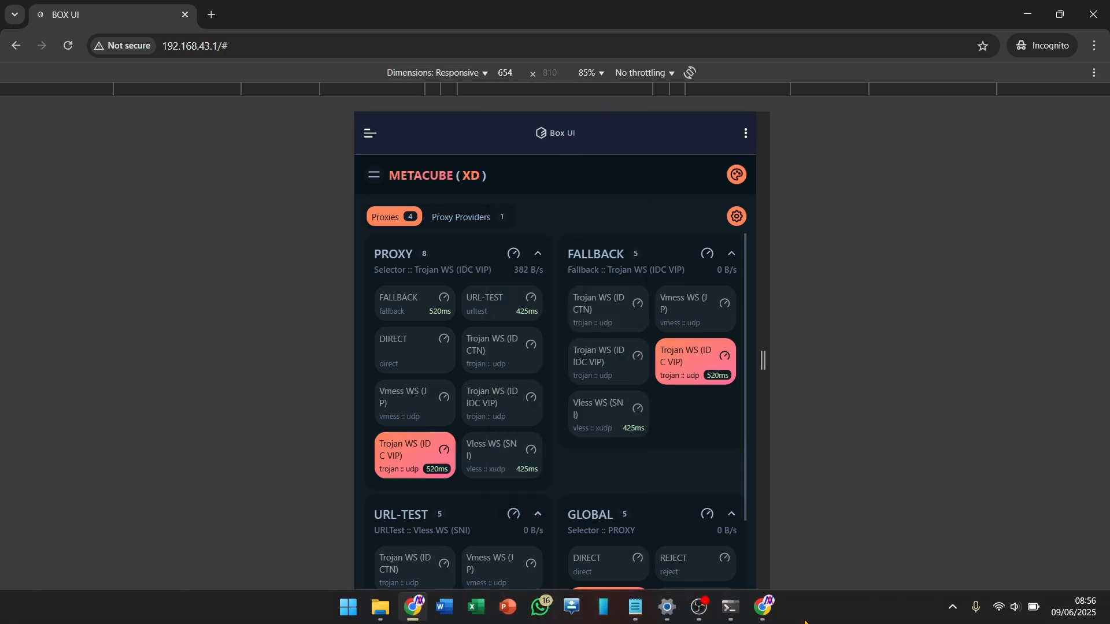
{"action": "mouse_move", "coordinate": [764, 608]}
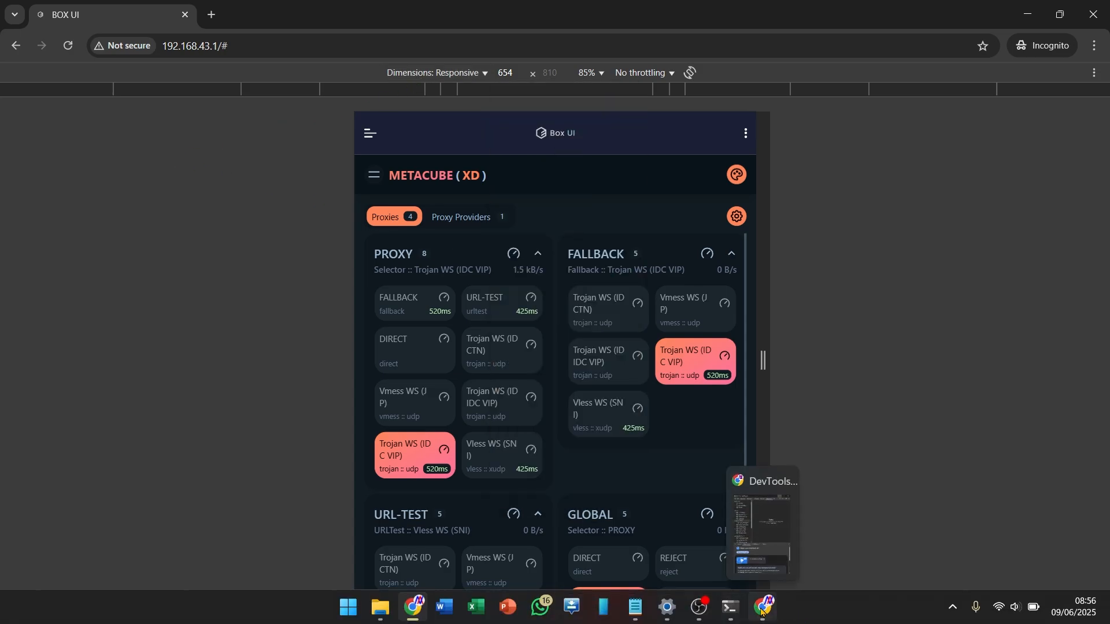
{"action": "left_click", "coordinate": [755, 513]}
{"action": "left_click", "coordinate": [1095, 8]}
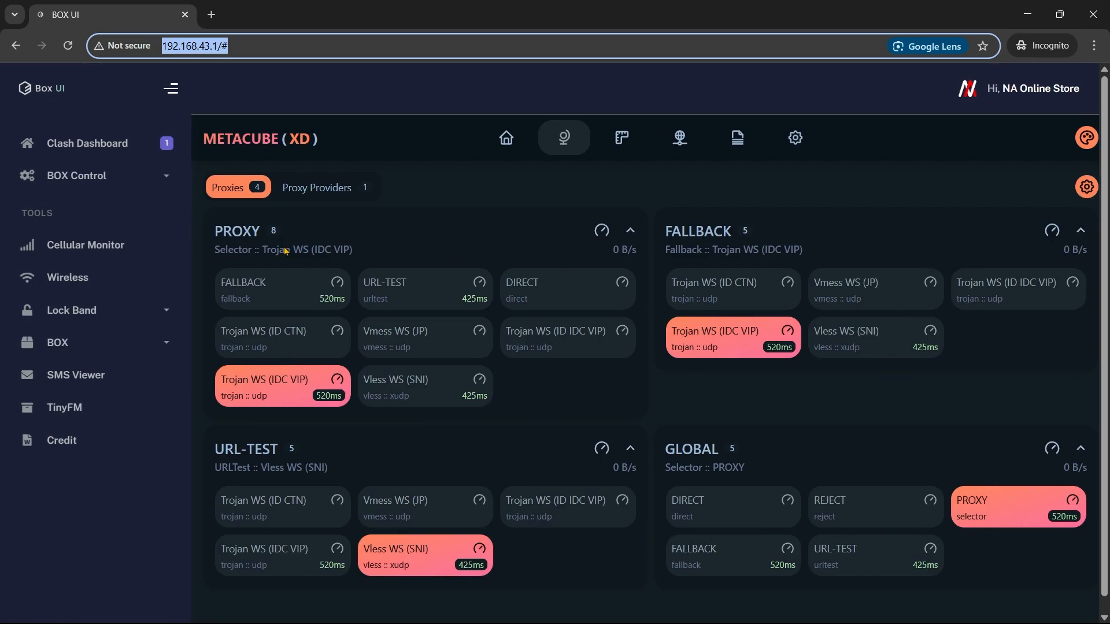
Review the Cellular Monitor page and the Clash Dashboard's overview of traffic, connections and memory usage.
{"action": "left_click", "coordinate": [70, 248]}
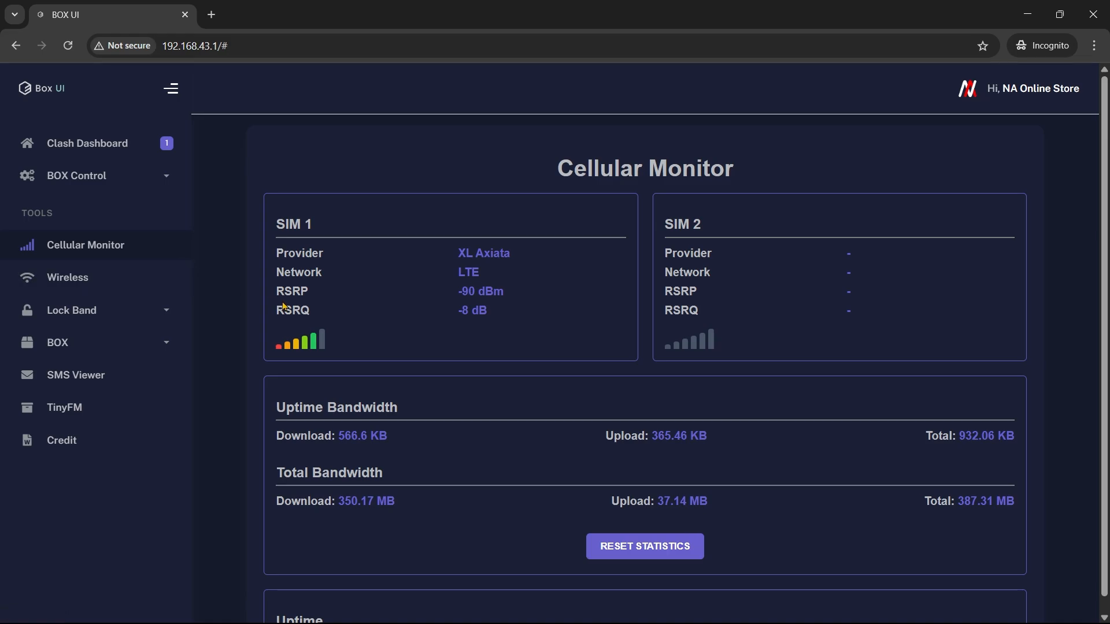
{"action": "left_click", "coordinate": [118, 152]}
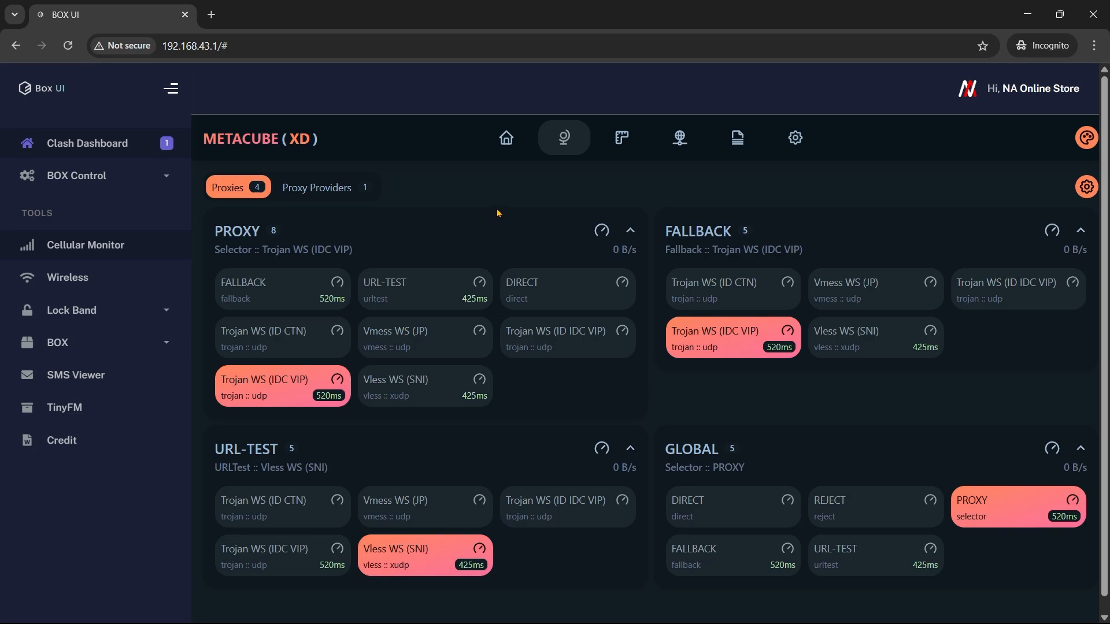
{"action": "left_click", "coordinate": [506, 138]}
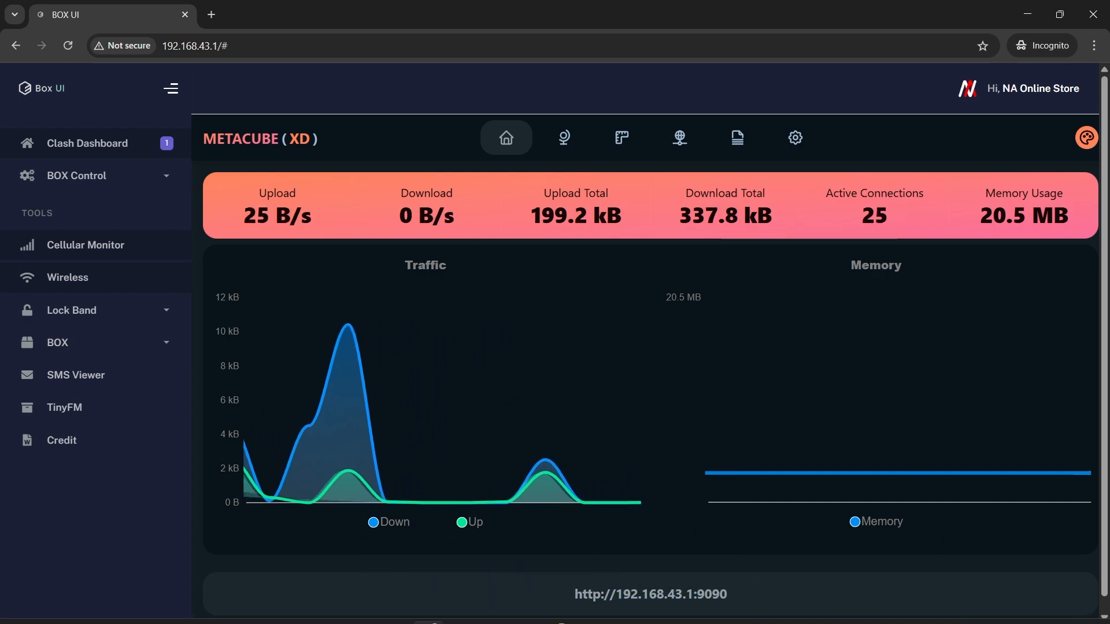
{"action": "mouse_move", "coordinate": [949, 623]}
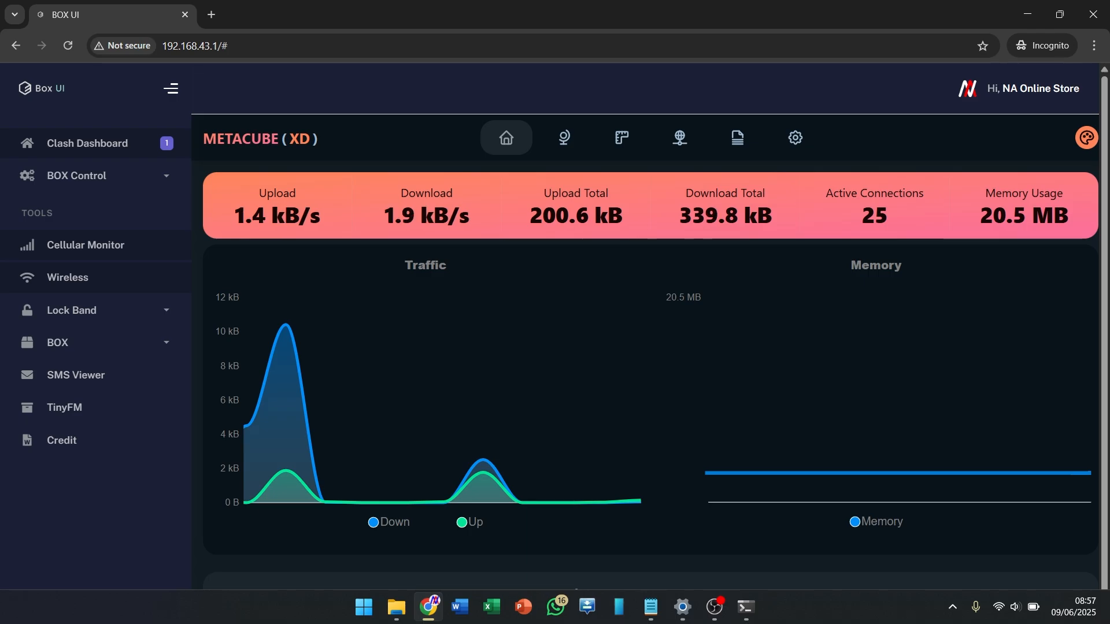